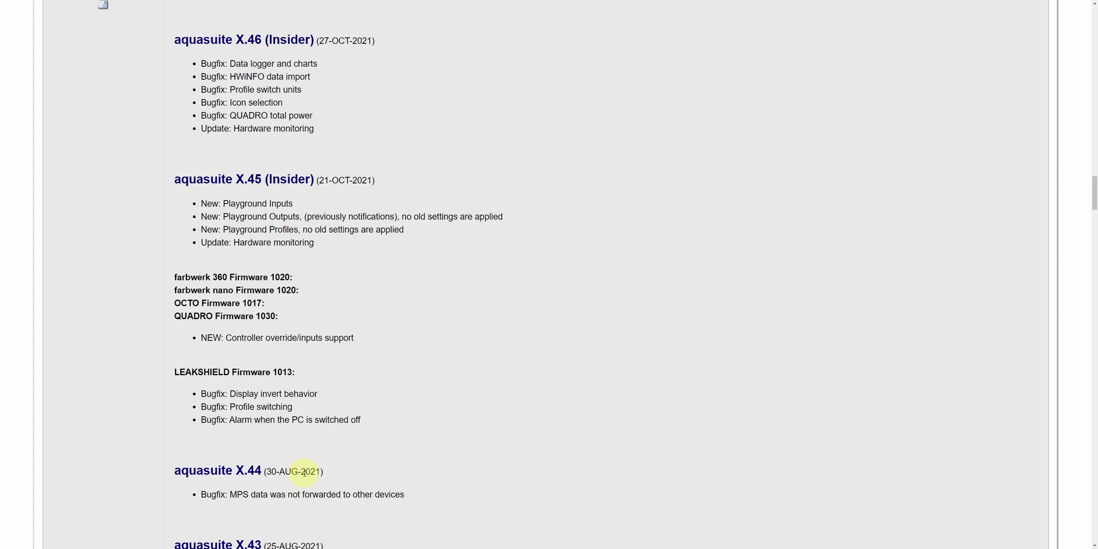
Examine the changelog entries for aquasuite X.45 to X.47, highlighting the old-settings note for Playground Outputs.
scroll(303, 473, up, 1)
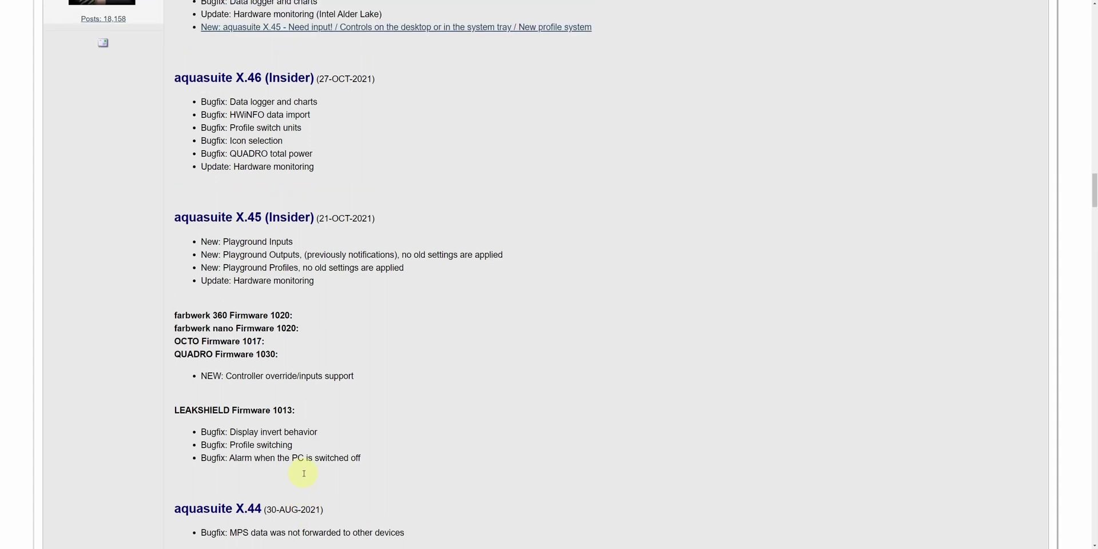
scroll(304, 476, up, 2)
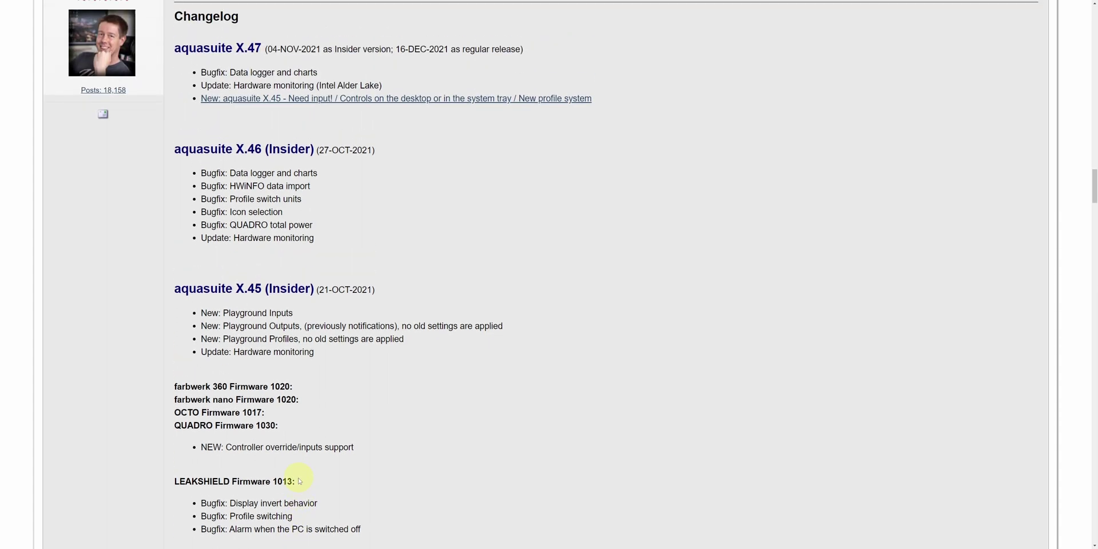
scroll(201, 499, up, 1)
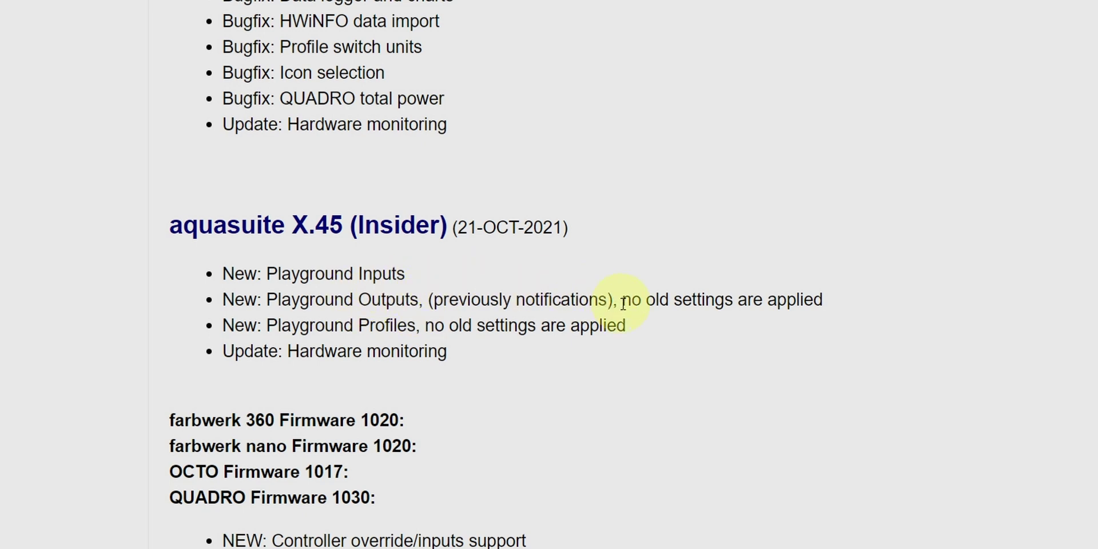
drag(626, 304, 812, 307)
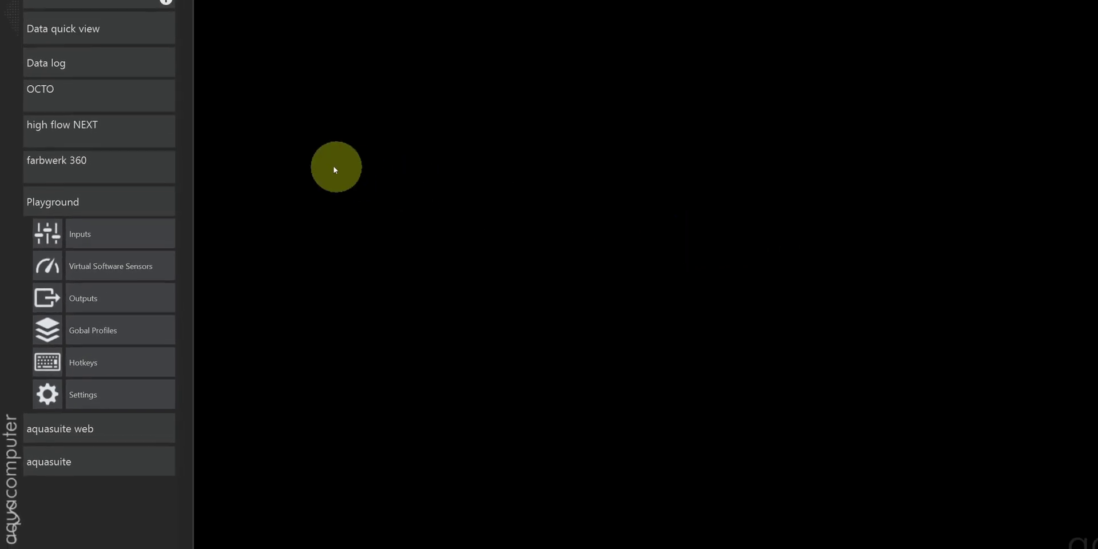
In aquasuite, examine the OCTO's fan controller settings for the Top fans.
click(70, 95)
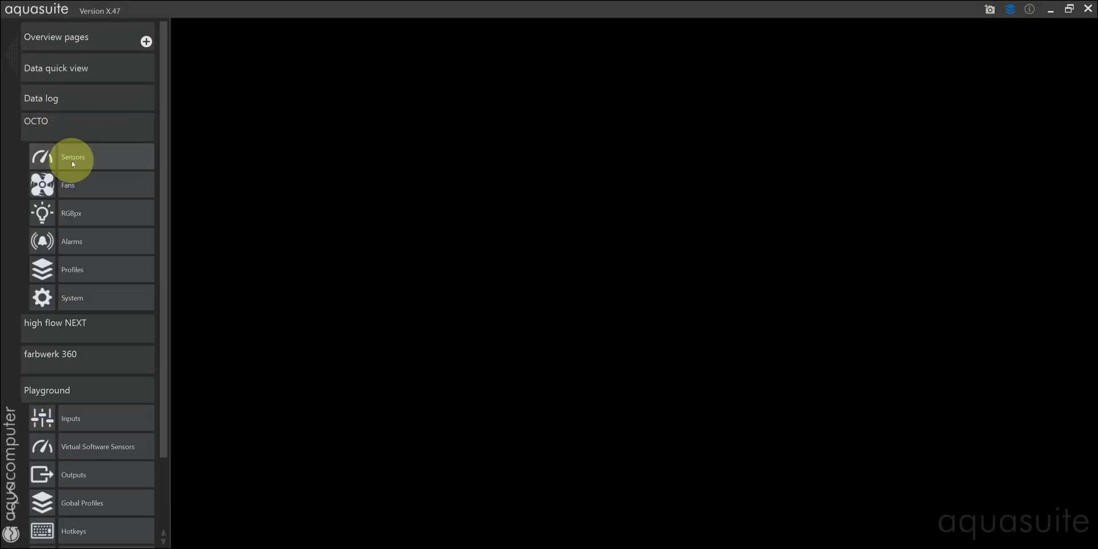
click(74, 187)
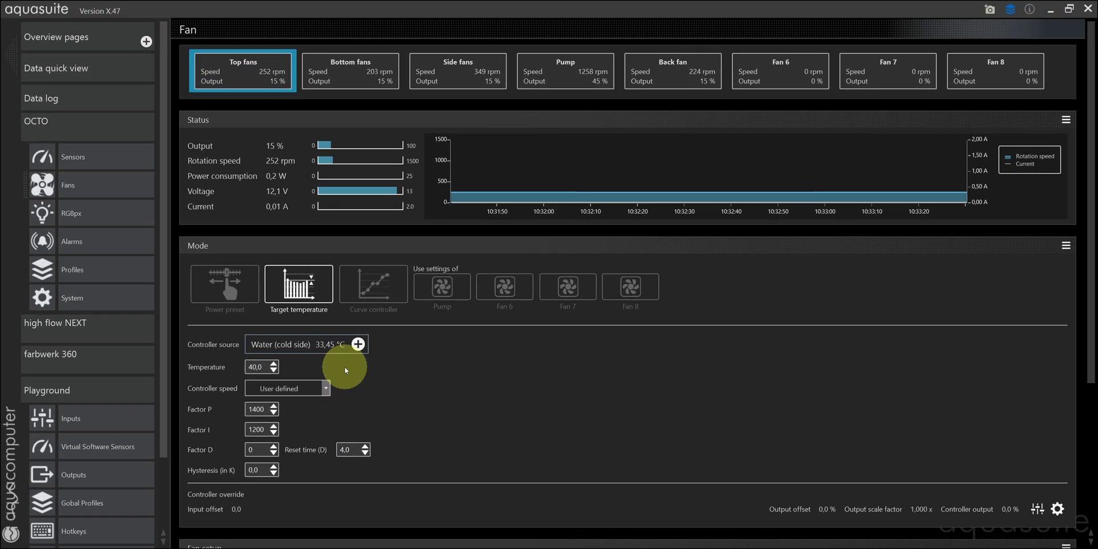
click(61, 118)
Add a new Playground input and name it "Maximun water temperature".
click(97, 262)
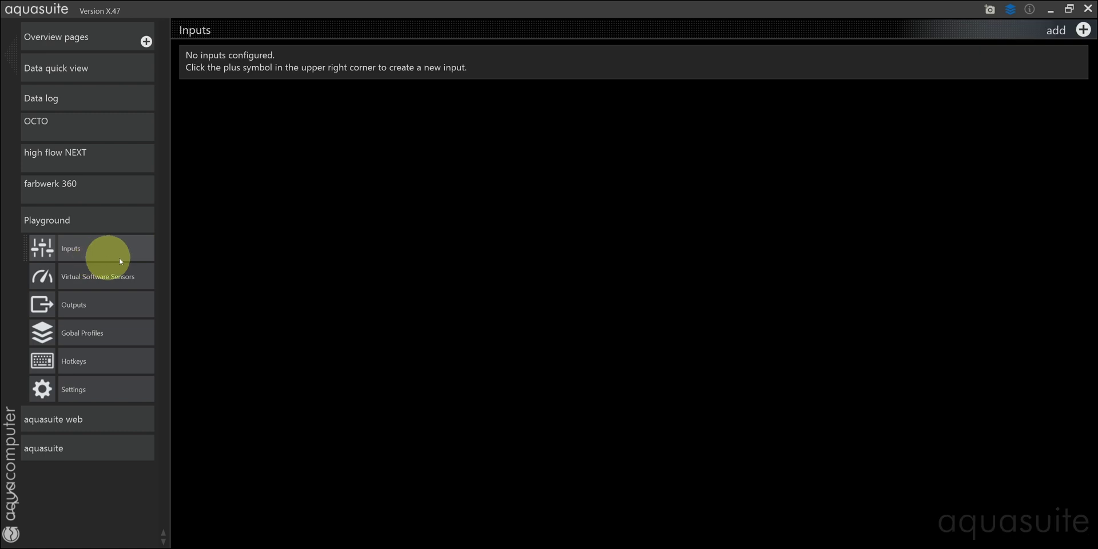
click(1087, 31)
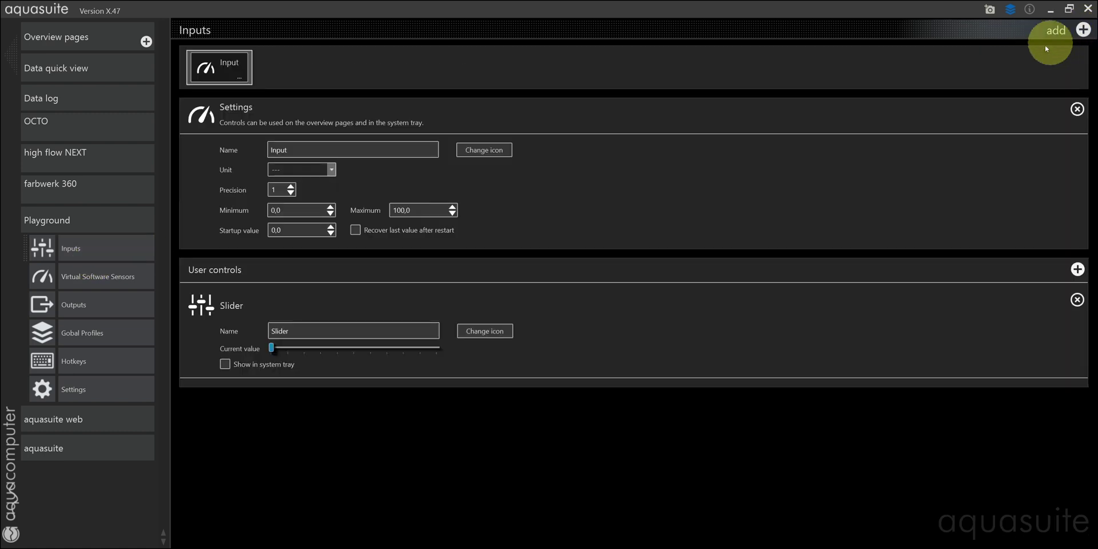
click(335, 154)
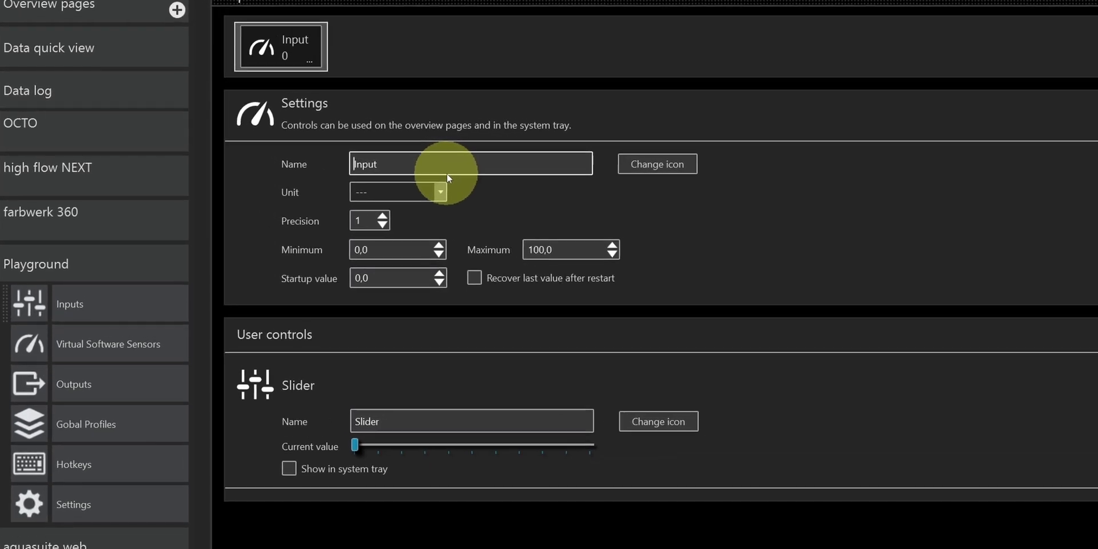
text(Maximun)
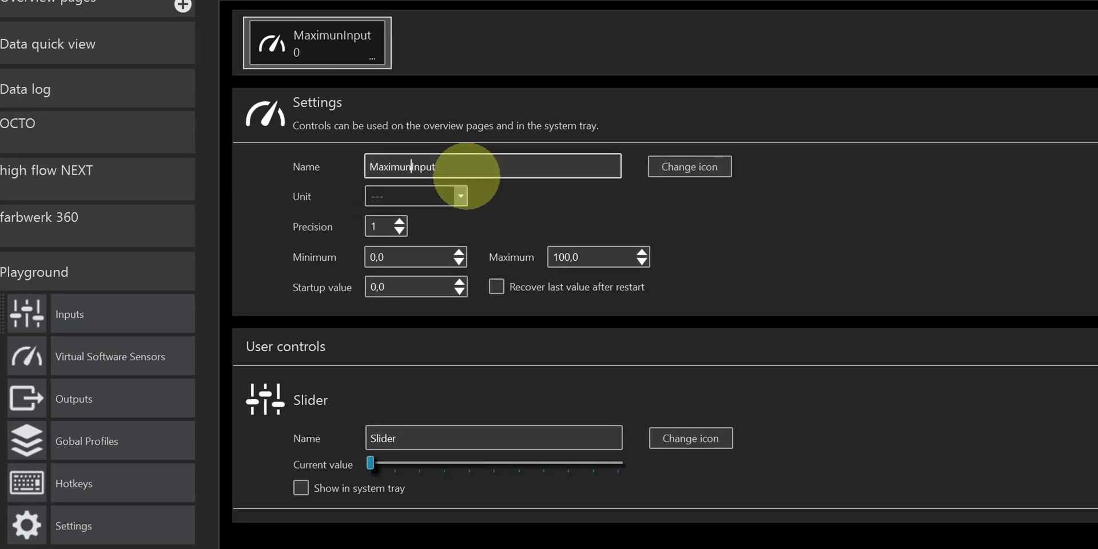
text( water te)
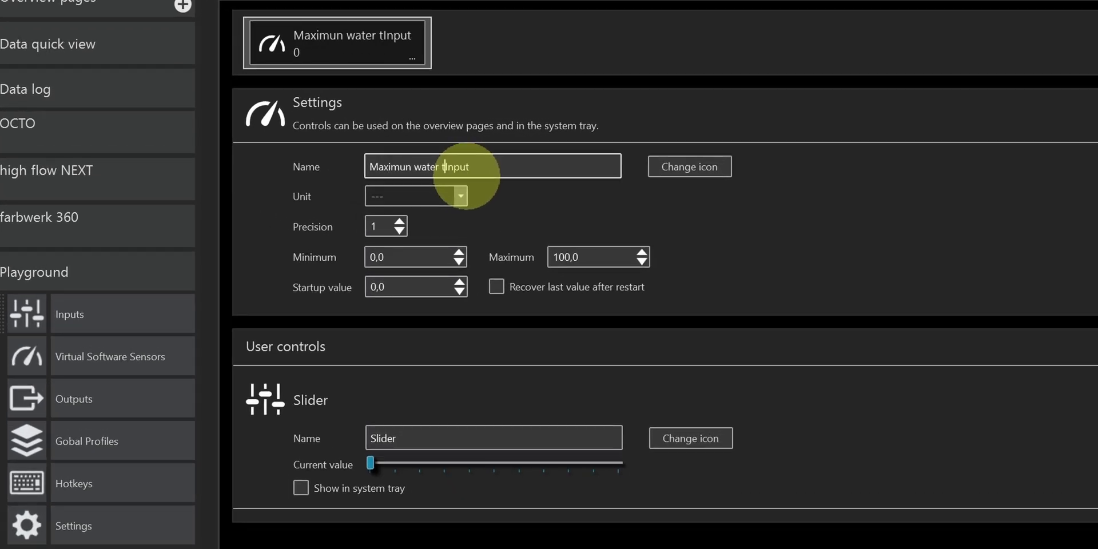
text(mperature)
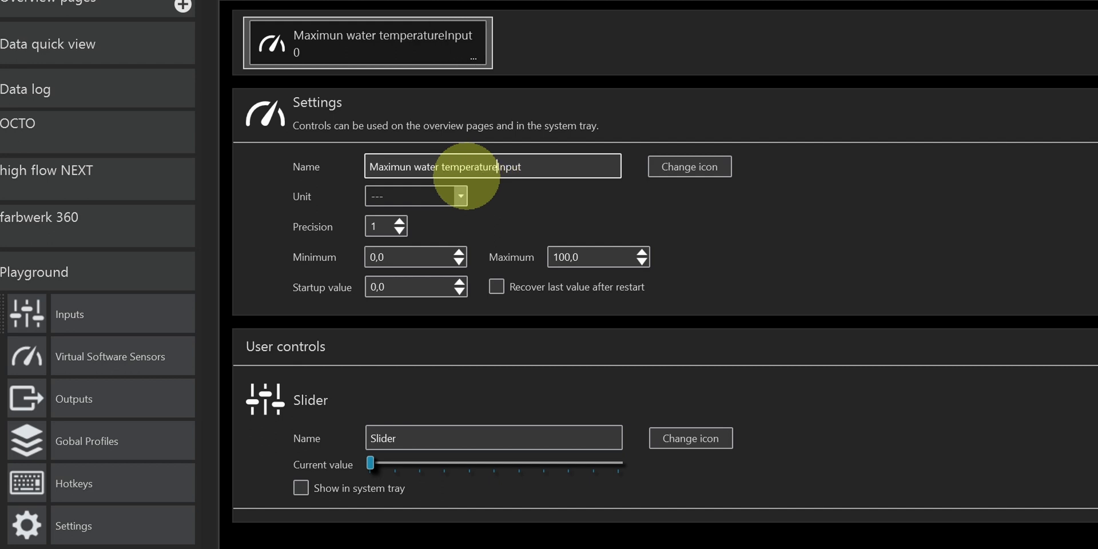
key(Delete)
key(Delete)
key(Delete)
key(Delete)
key(Delete)
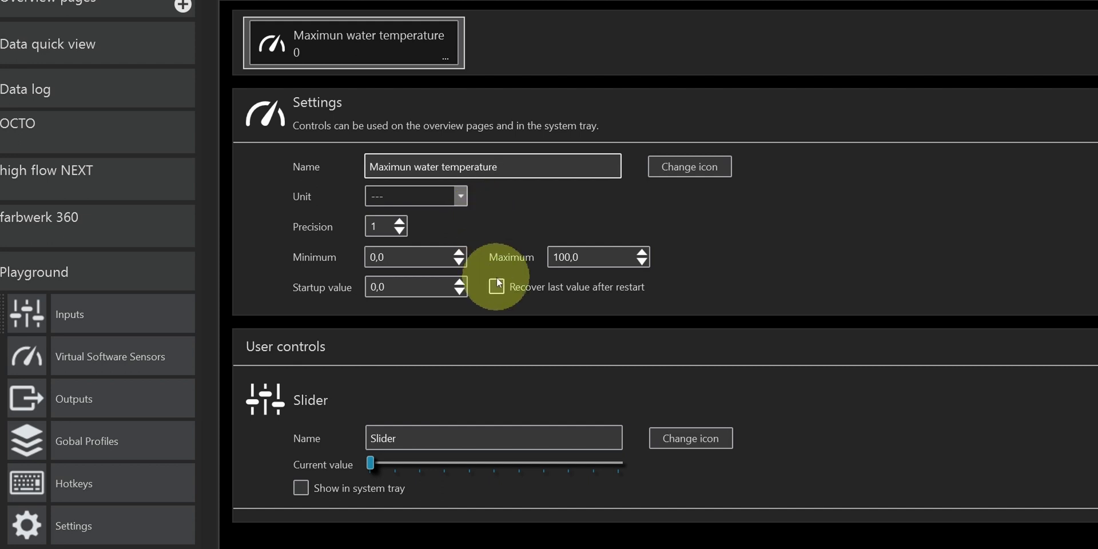
Set the input's unit to °C and its range to a minimum of 20 and a maximum of 60.
click(460, 197)
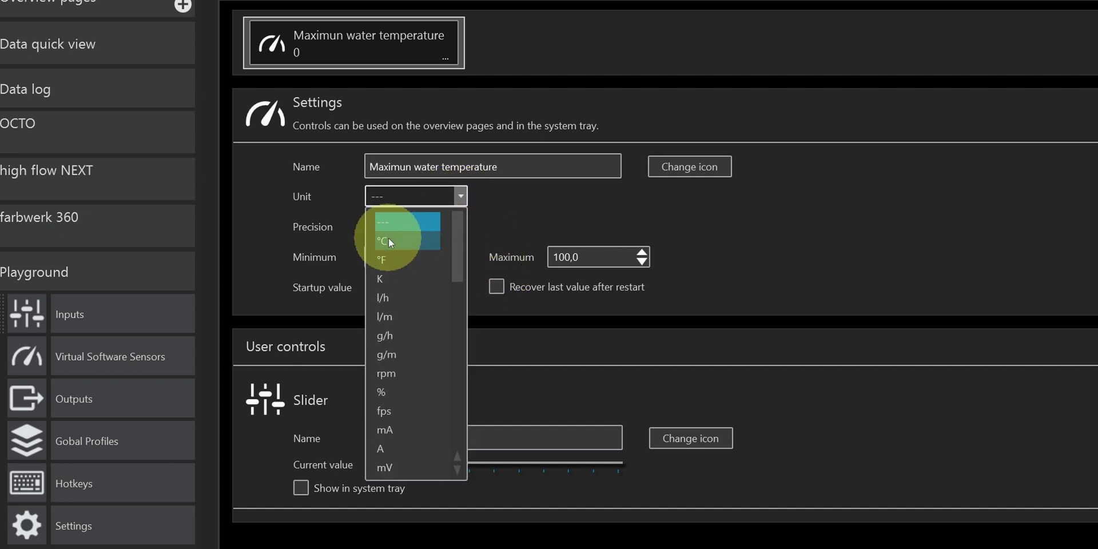
click(389, 238)
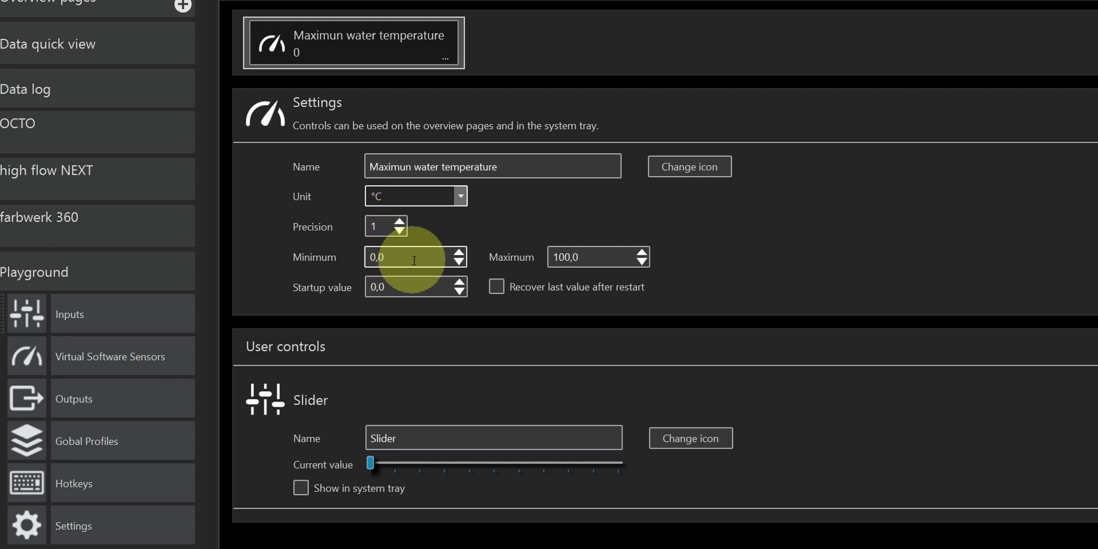
click(363, 262)
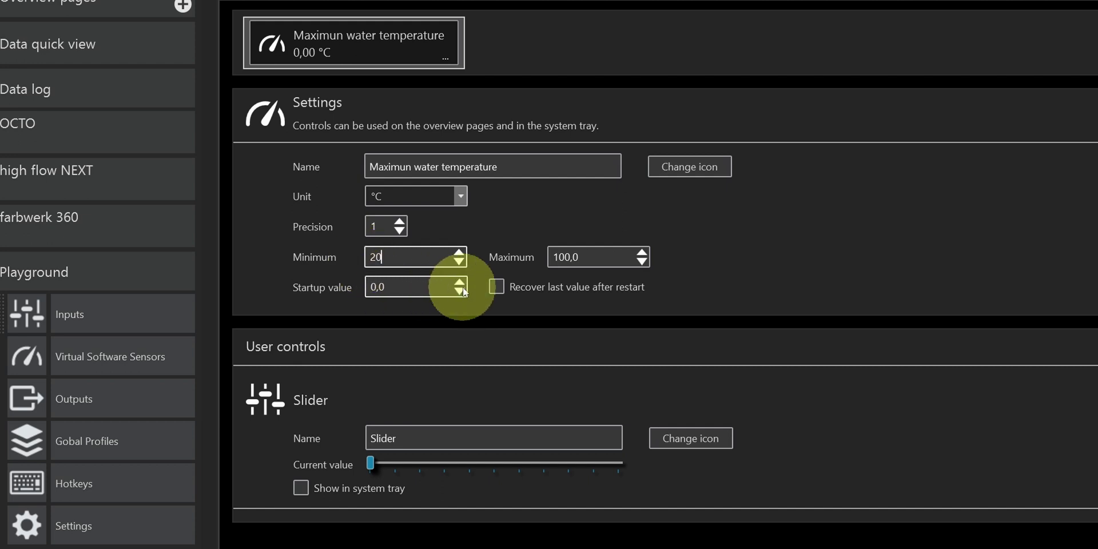
click(592, 265)
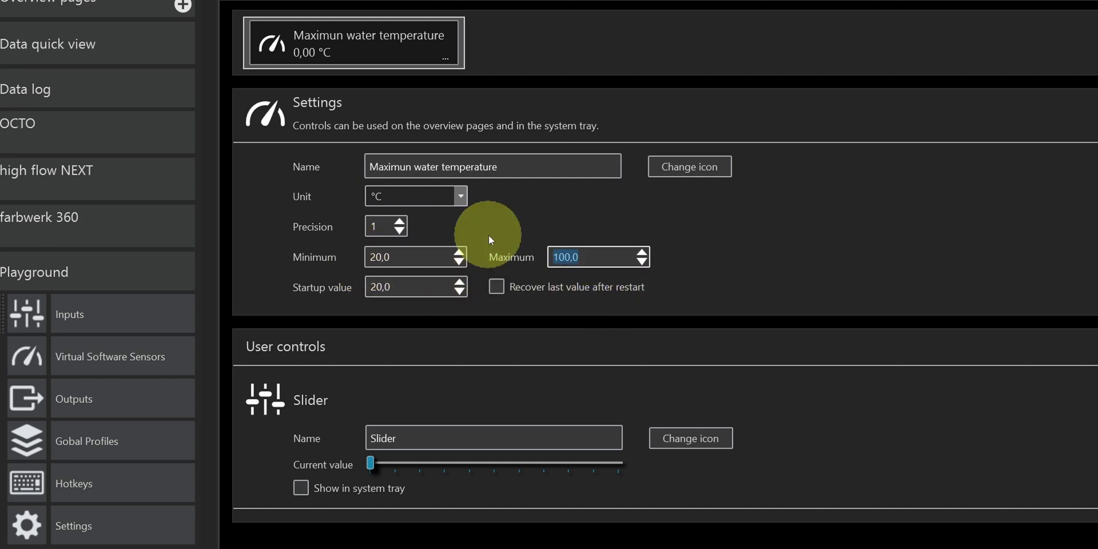
text(60)
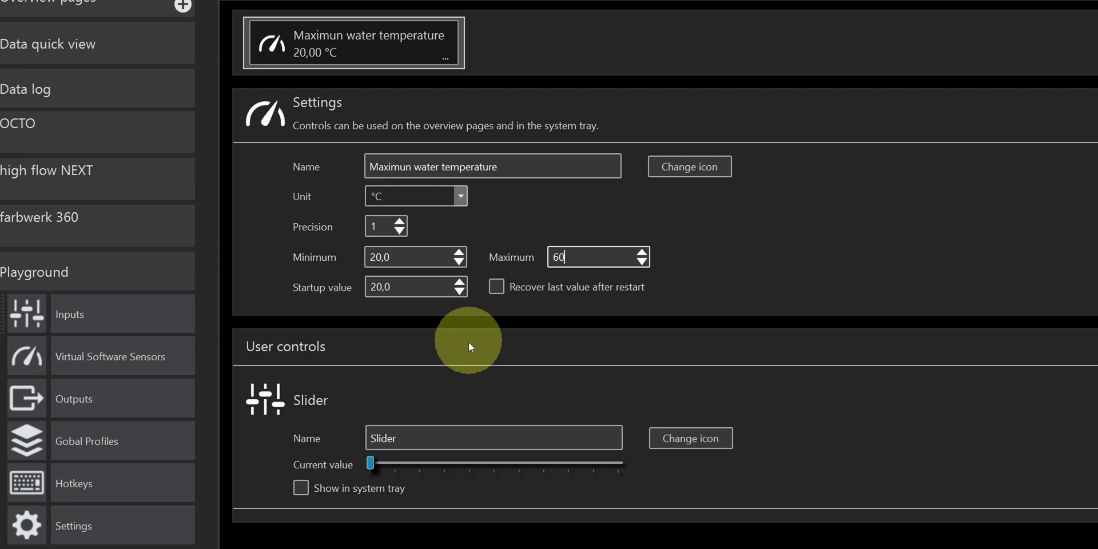
Set the input's startup value to 40 and enable recovering the last value after restart.
click(403, 297)
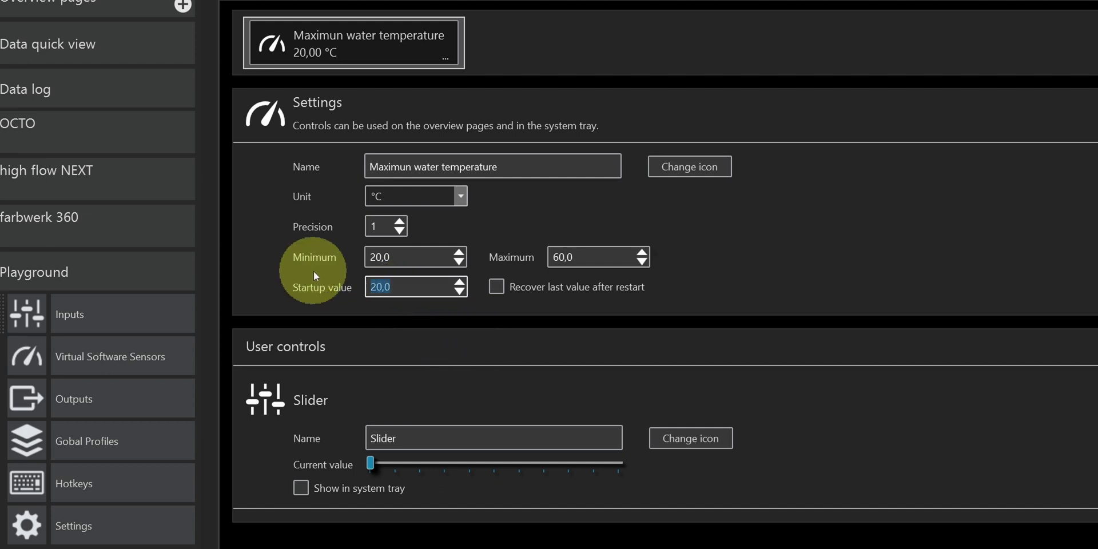
text(40)
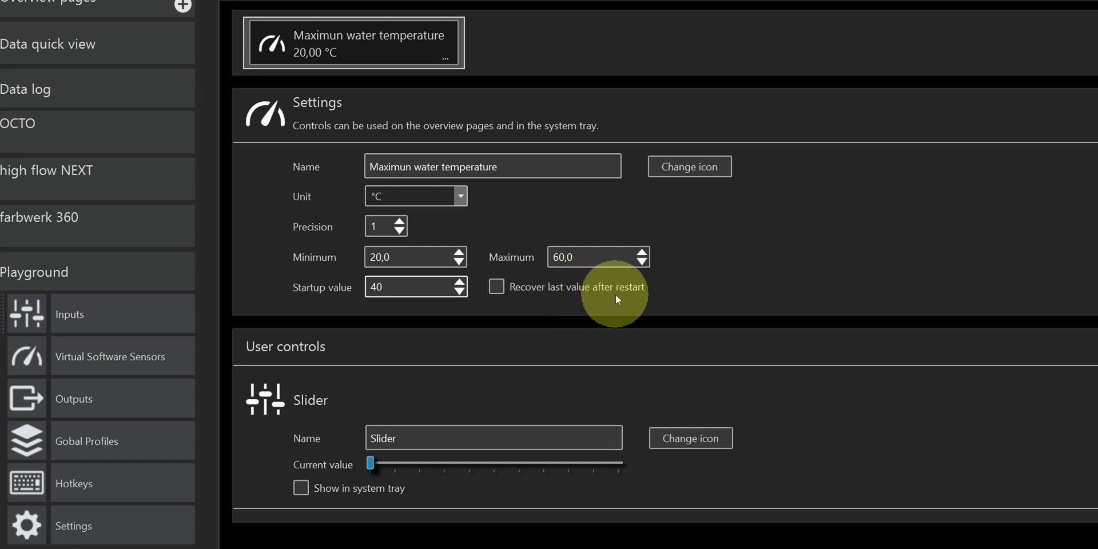
click(502, 289)
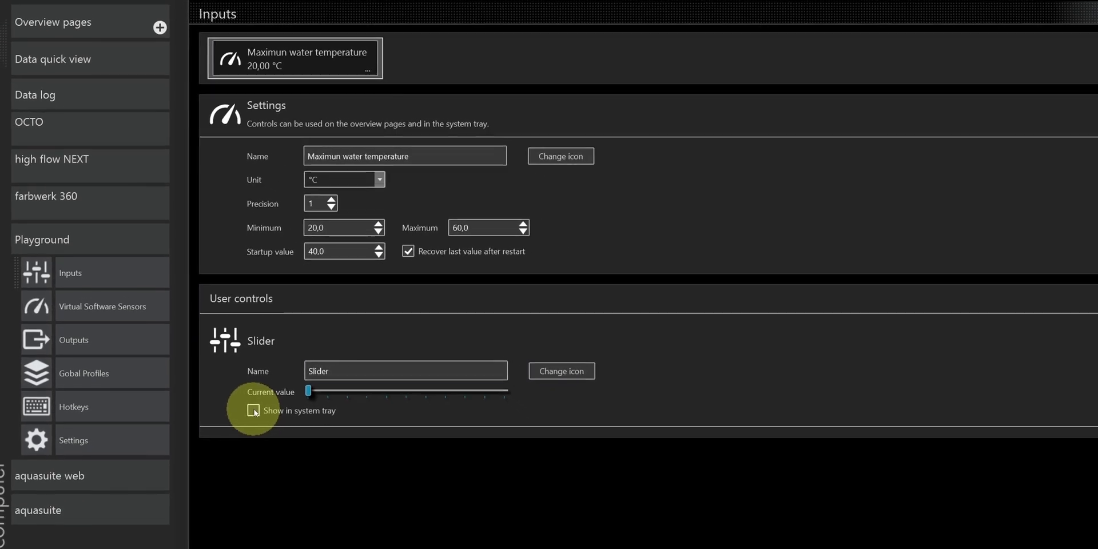
Show the slider in the system tray and check it in the aquasuite inputs pop-up.
click(253, 411)
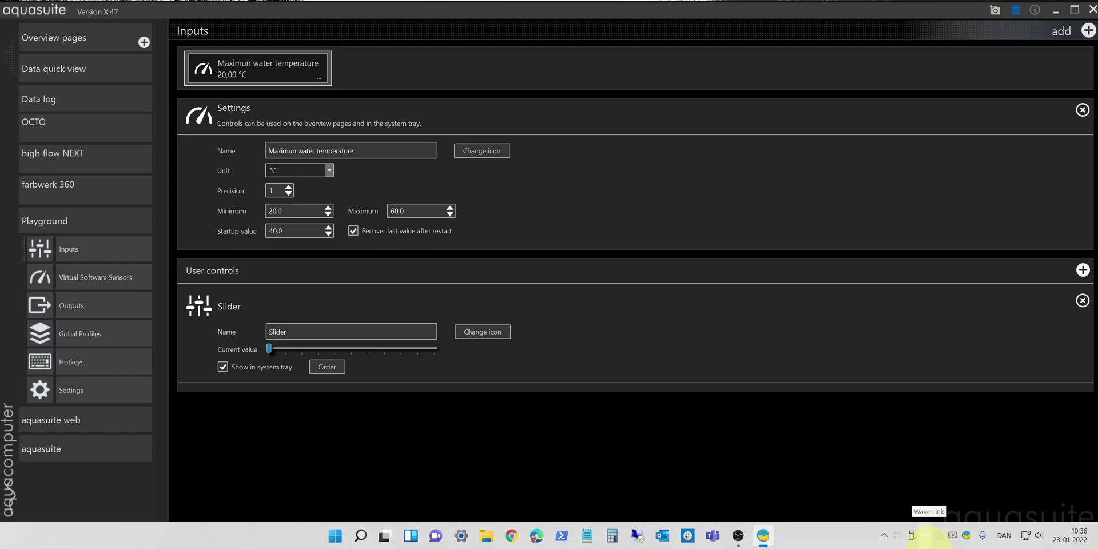
click(896, 539)
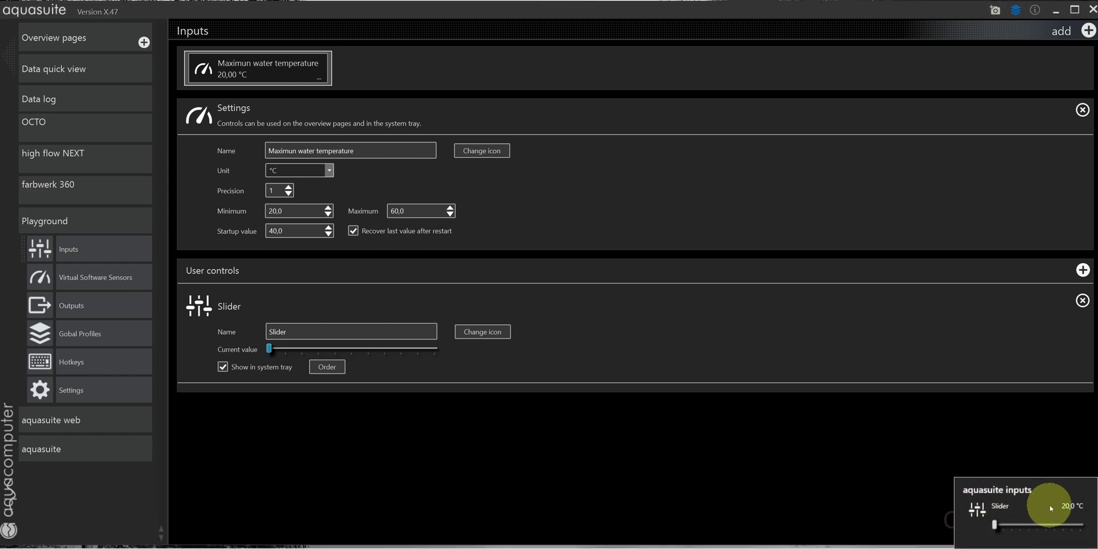
click(564, 452)
Add a control dial to the input's user controls and show it in the system tray.
click(1083, 271)
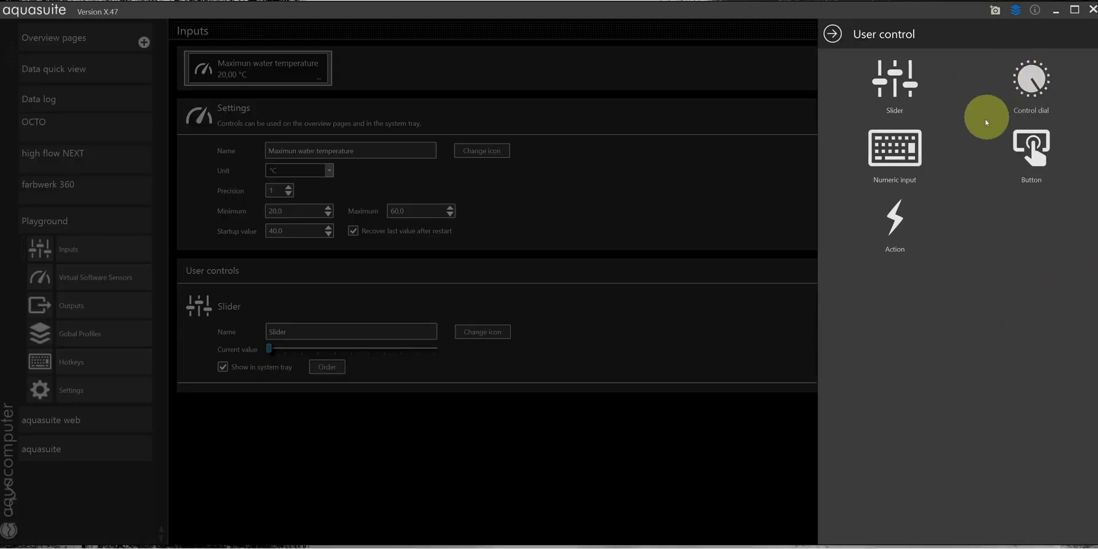
click(1030, 73)
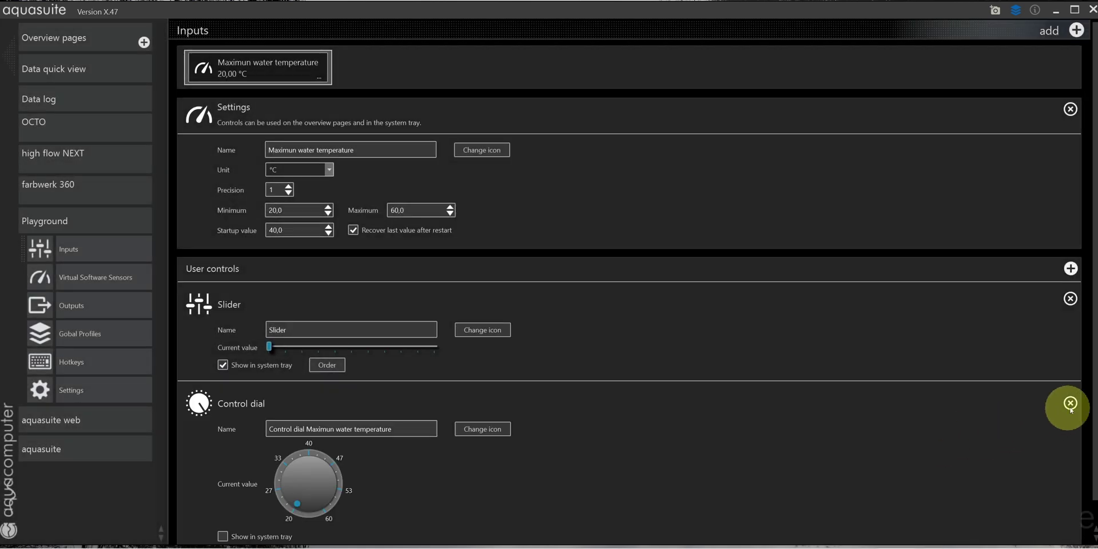
scroll(1093, 411, down, 1)
scroll(1094, 411, down, 1)
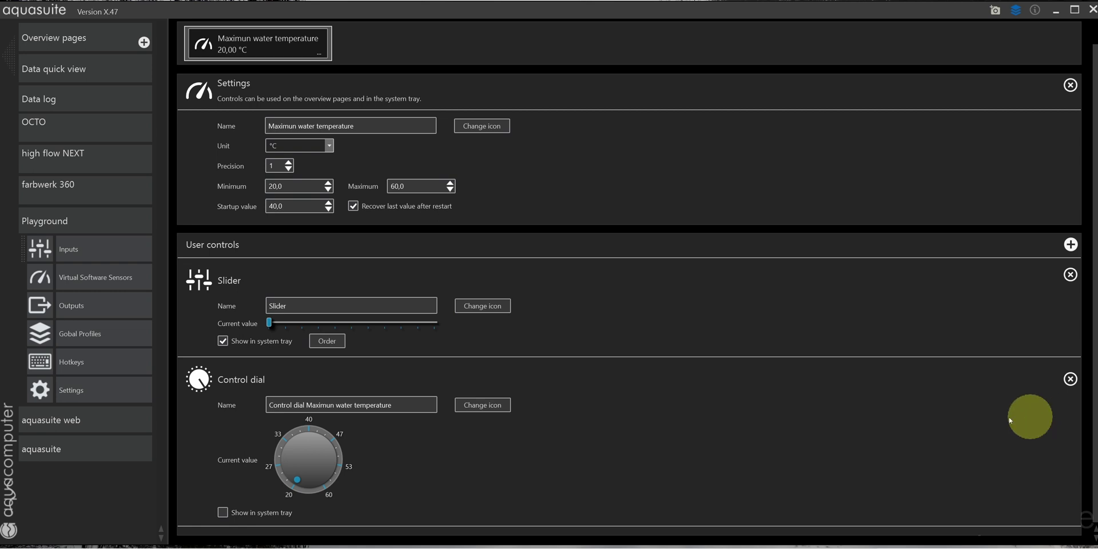
click(223, 513)
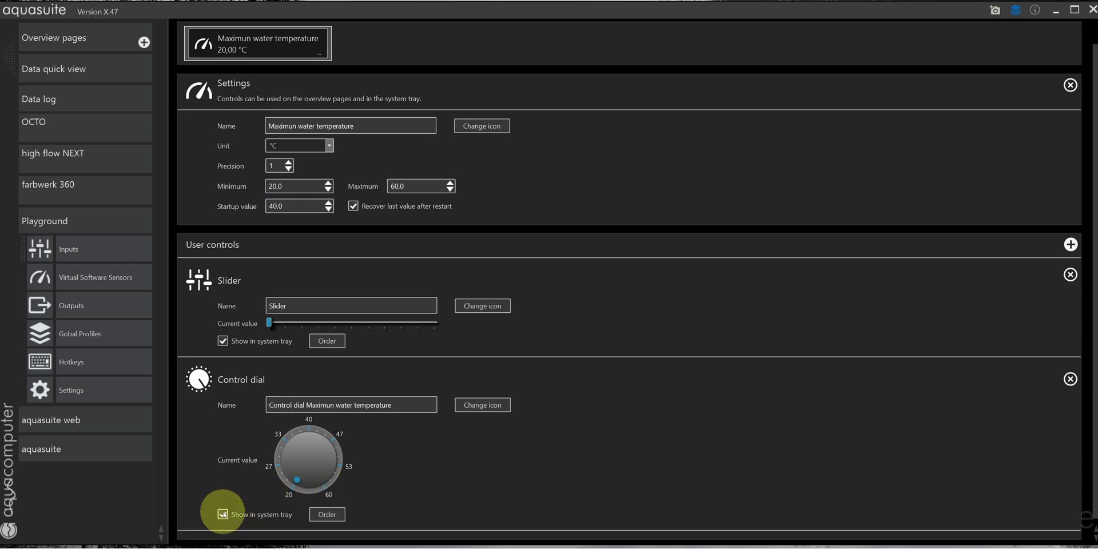
Turn the control dial in the system tray pop-up to about 33.5 °C, and remove the dial from the user controls.
mouse_move(898, 540)
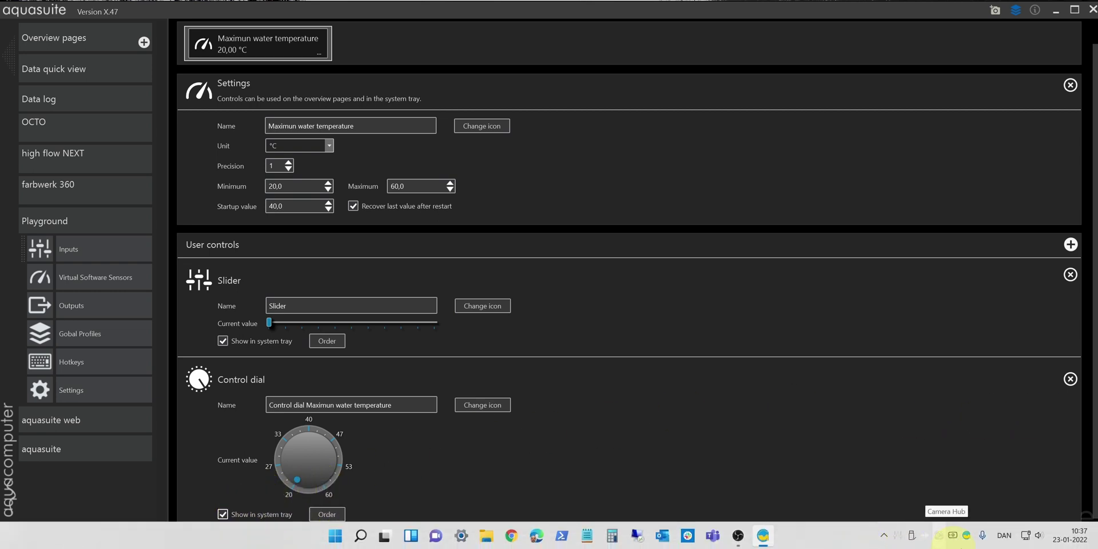
click(900, 537)
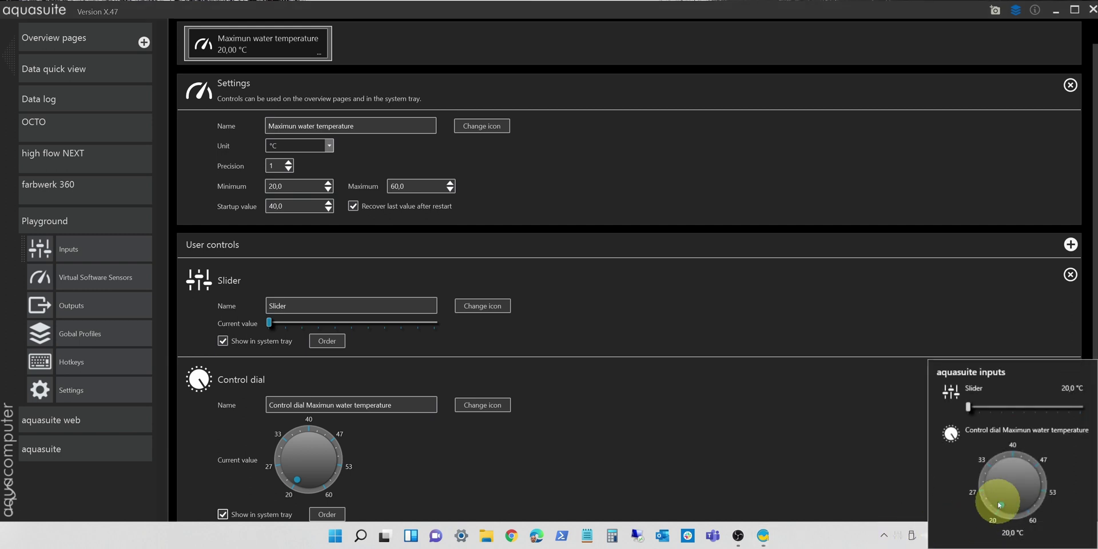
drag(1001, 505, 847, 461)
click(795, 440)
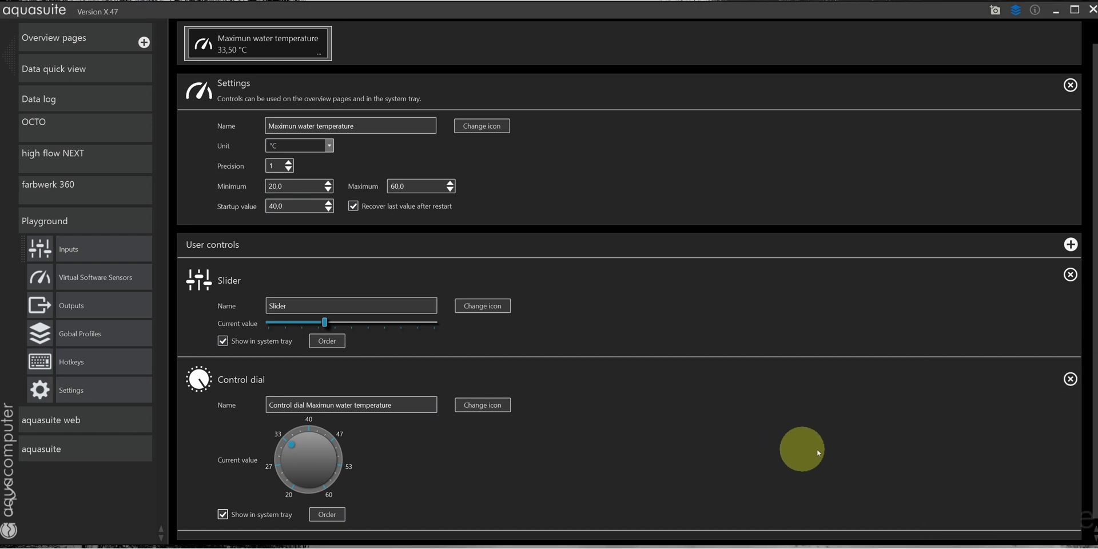
click(1071, 379)
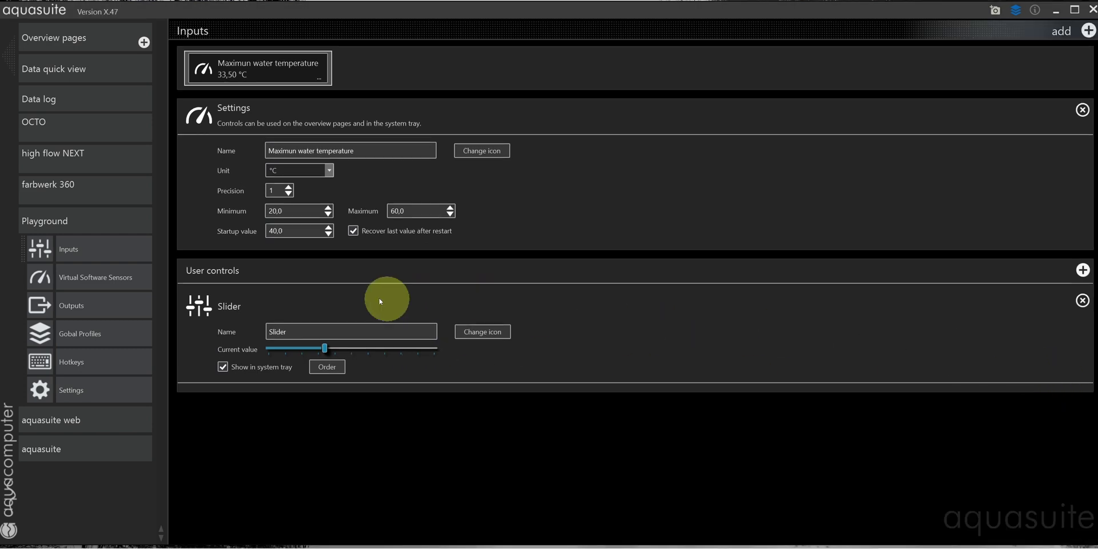
Change the slider's icon to the liquid temperature symbol and correct the input's name to "Maximum water temperature".
click(493, 333)
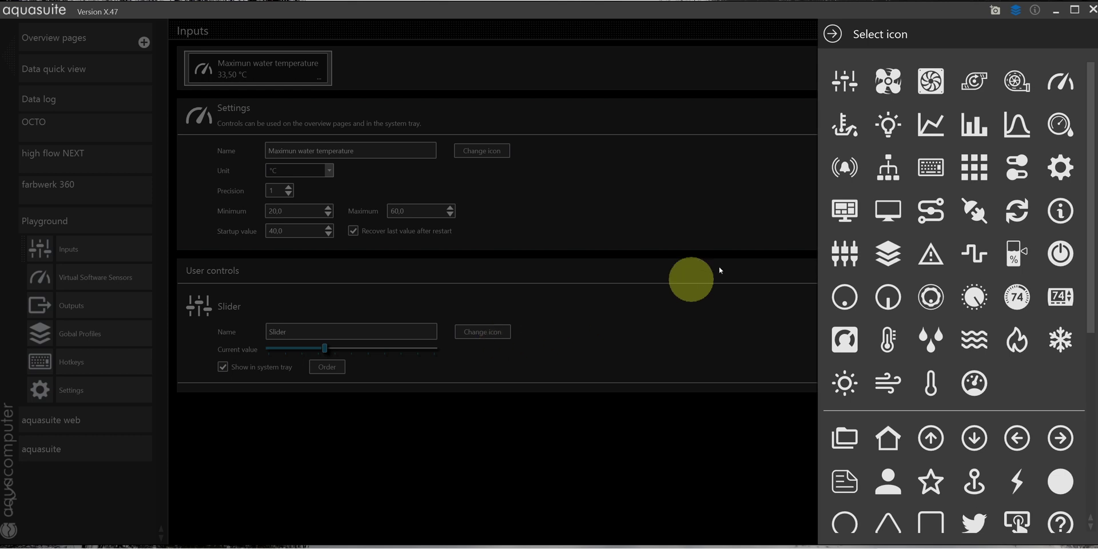
click(845, 123)
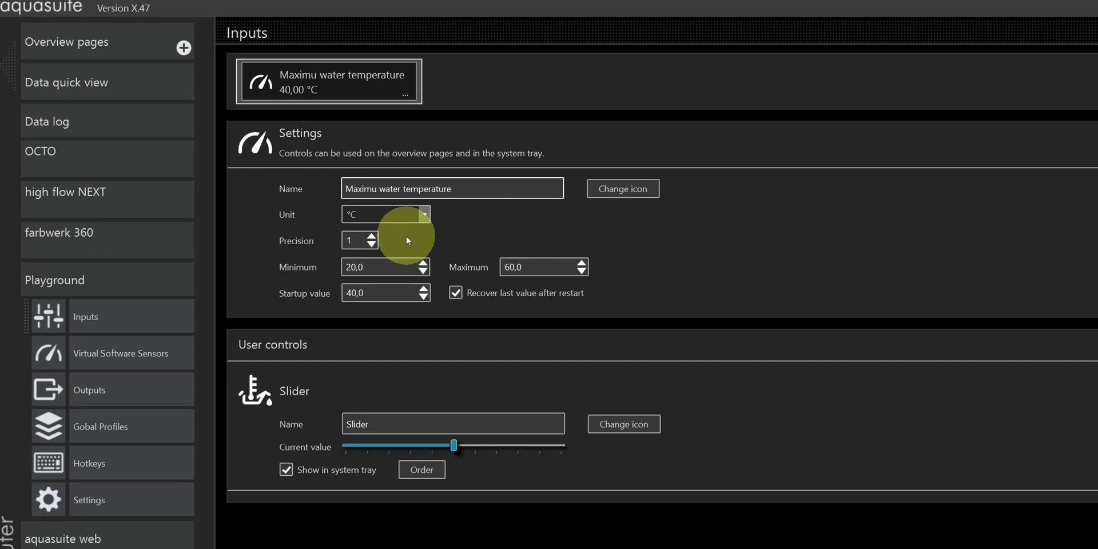
text(m)
Copy the input's name "Maximum water temperature" into the slider's name.
drag(462, 189, 327, 188)
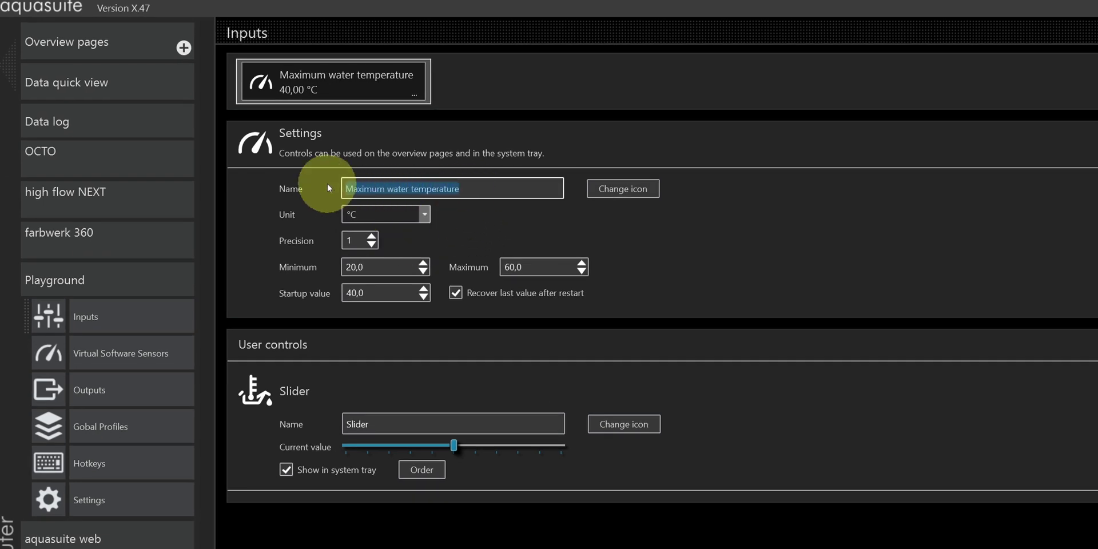
key(ctrl+c)
drag(381, 424, 321, 462)
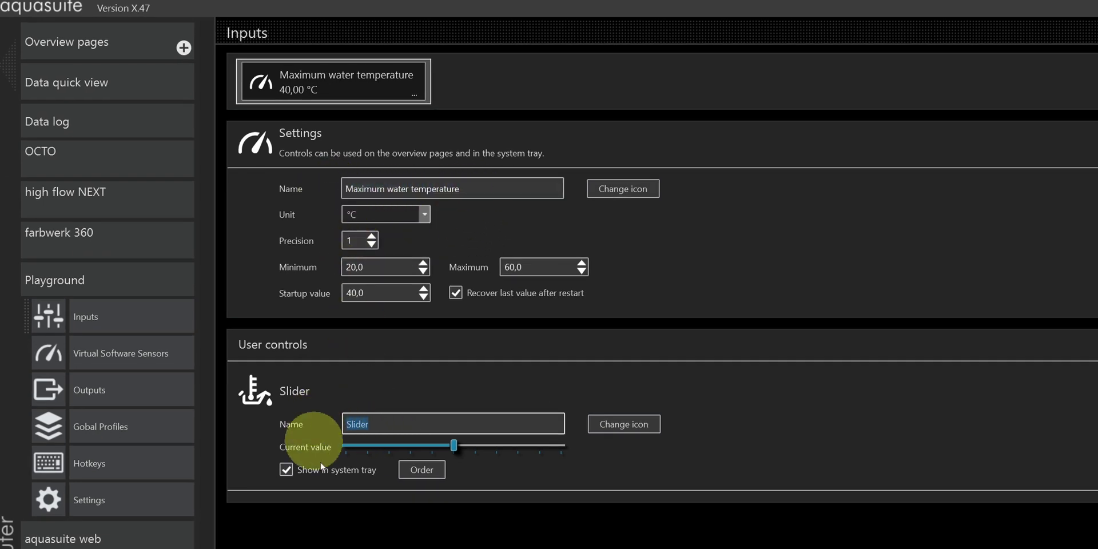
key(ctrl+v)
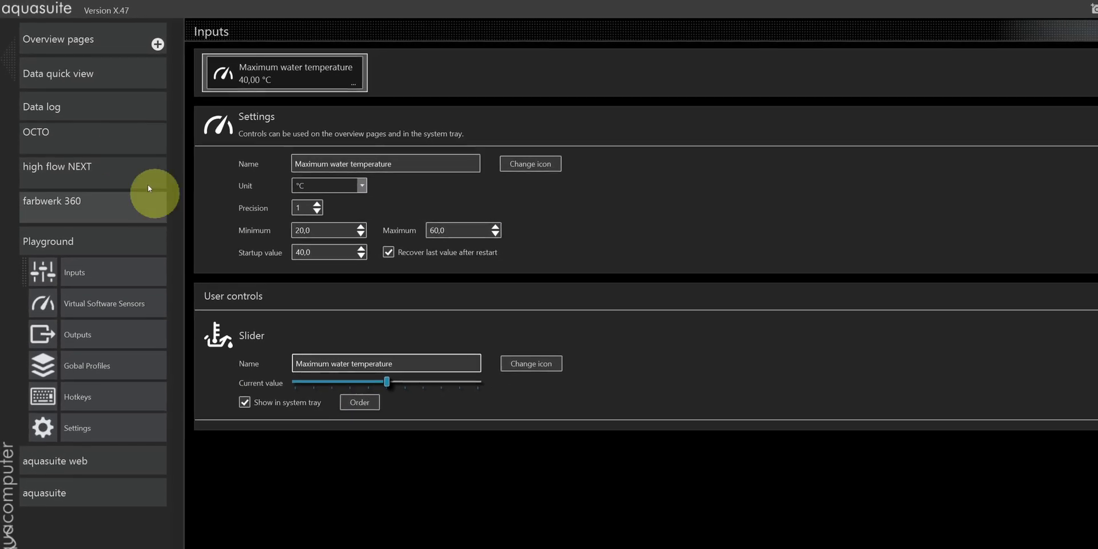
Review the OCTO Top fans' target temperature mode and controller override settings, leaving them unmodified.
click(63, 127)
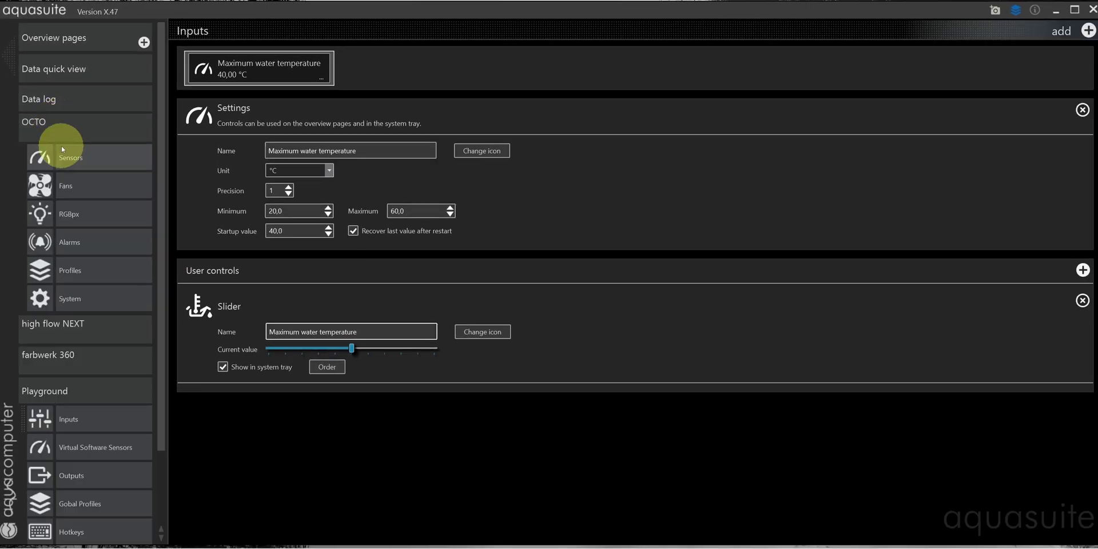
click(81, 184)
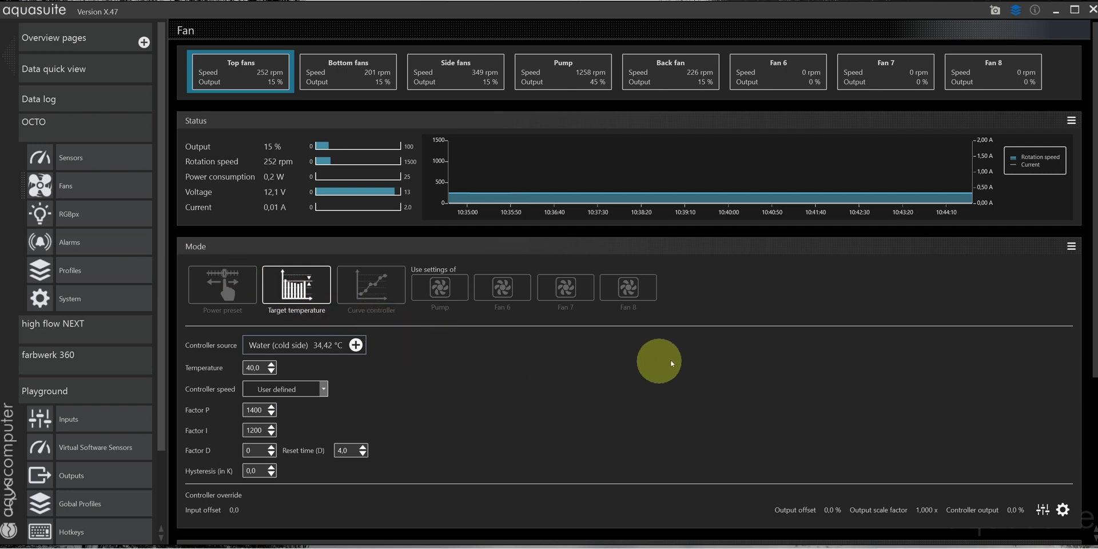
click(1063, 510)
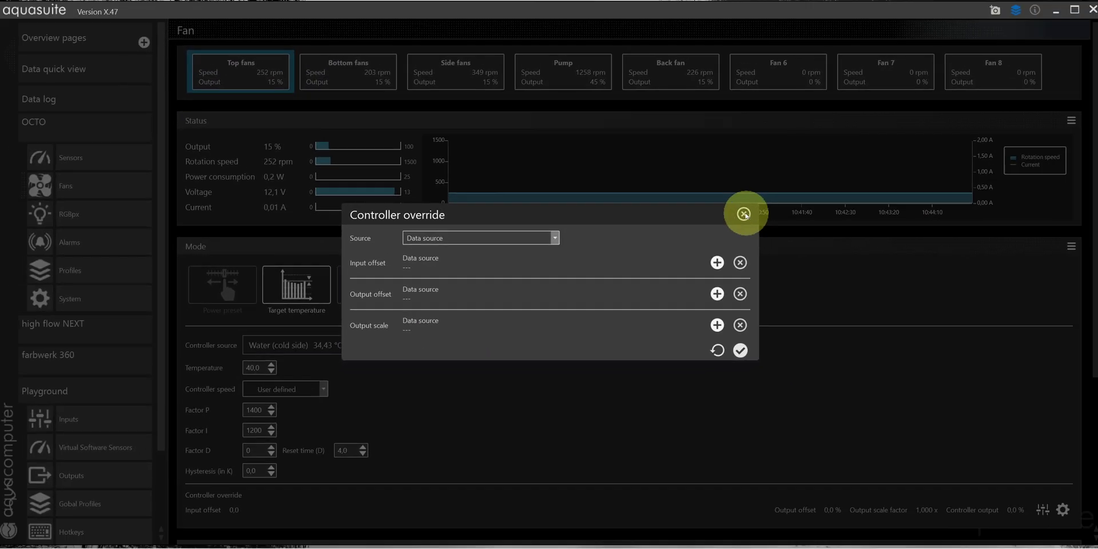
click(841, 183)
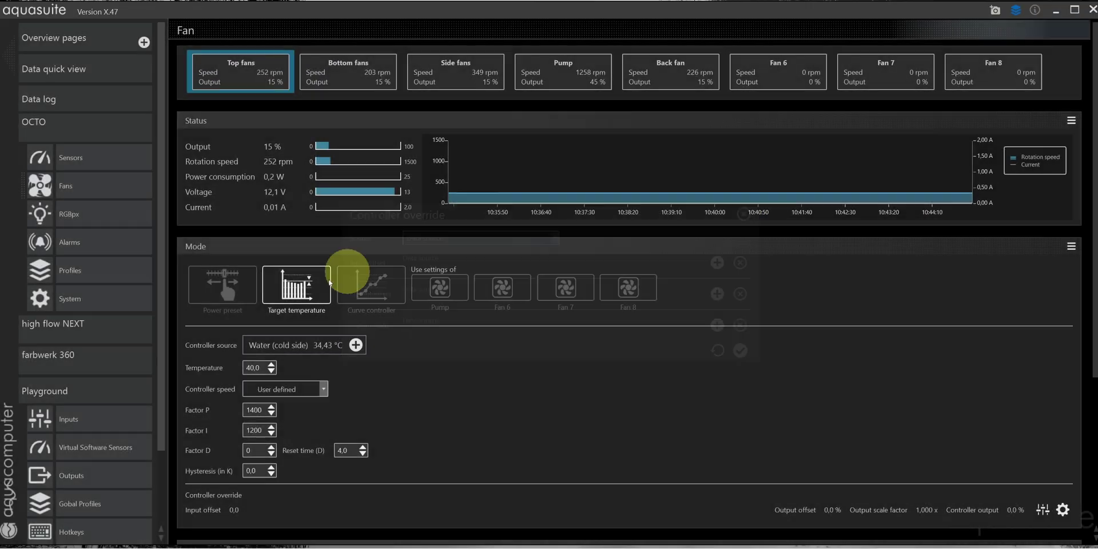
Create a virtual software sensor named "Fan controller offset" with the unit °C.
click(129, 449)
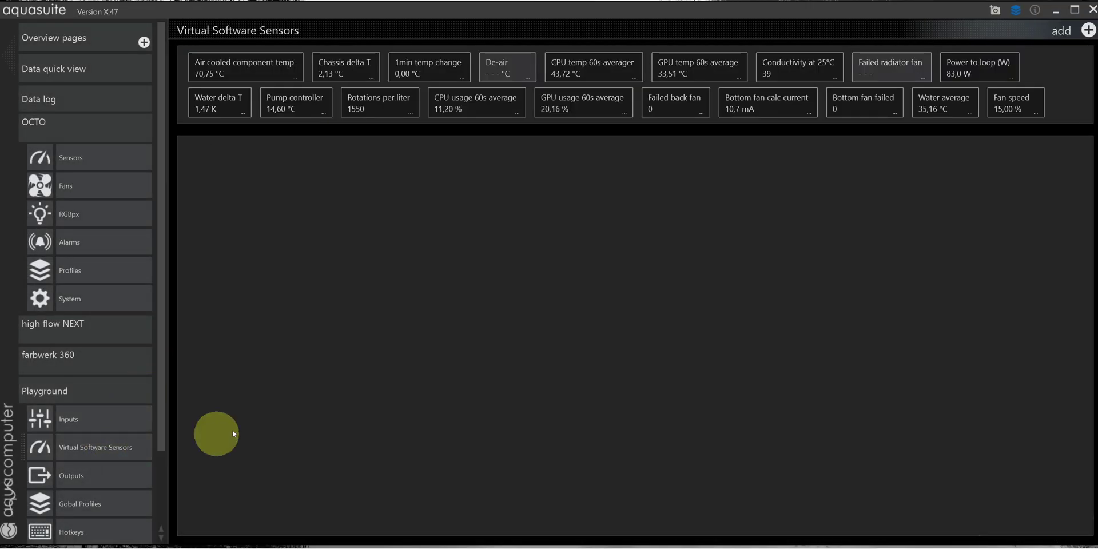
click(1075, 10)
click(1083, 29)
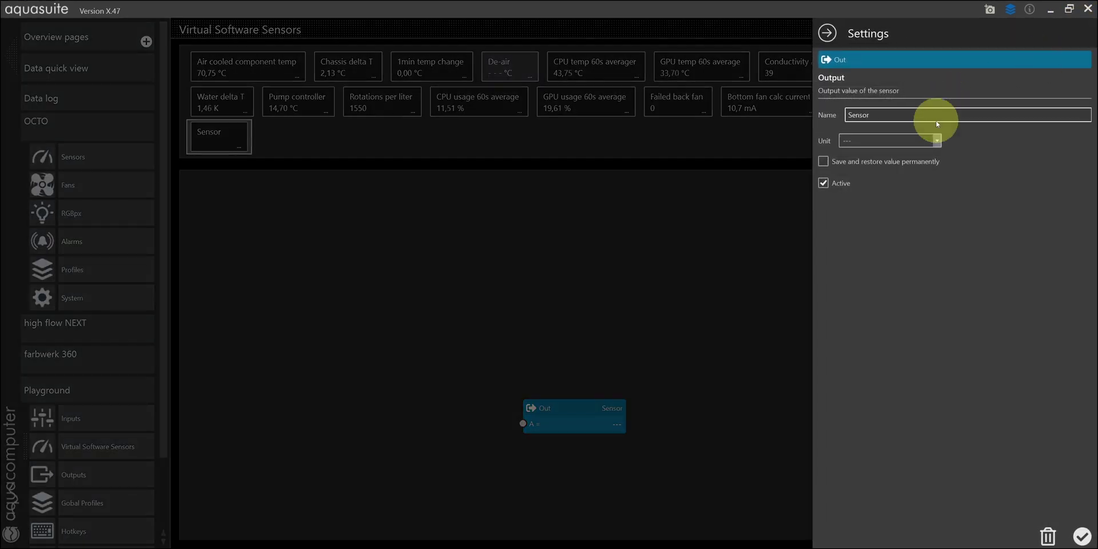
drag(935, 115, 833, 116)
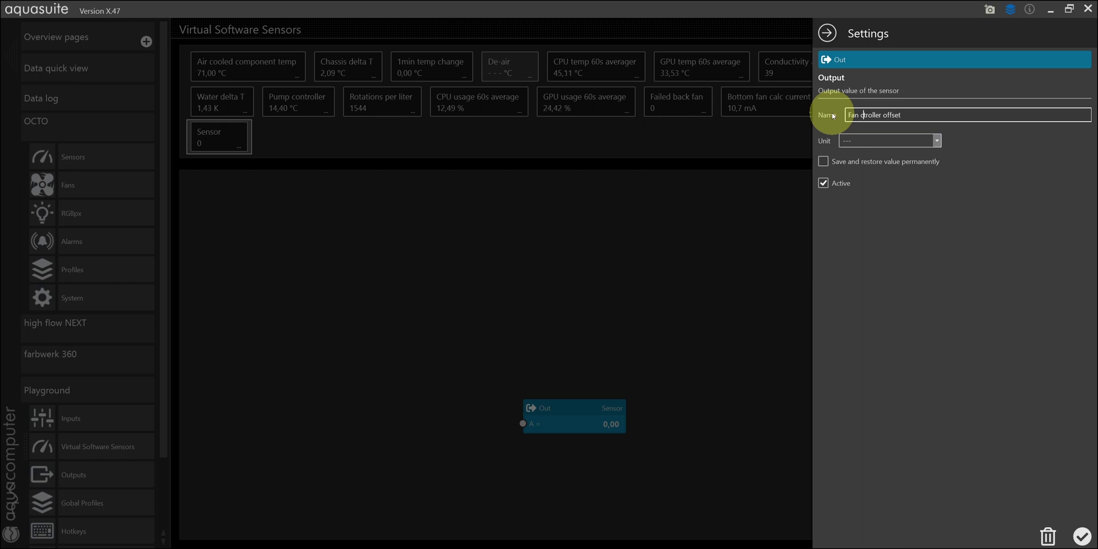
click(854, 140)
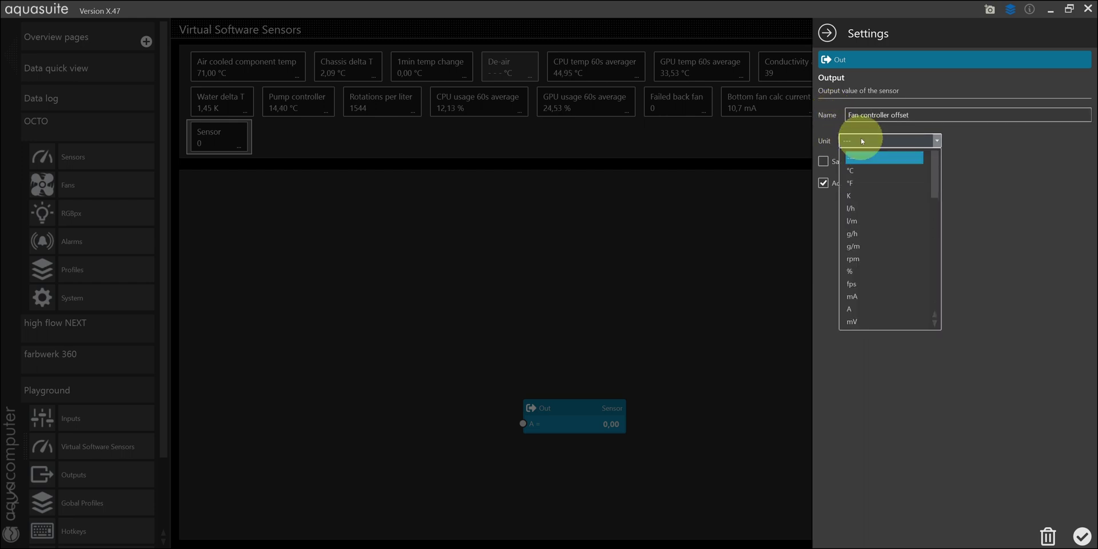
click(866, 170)
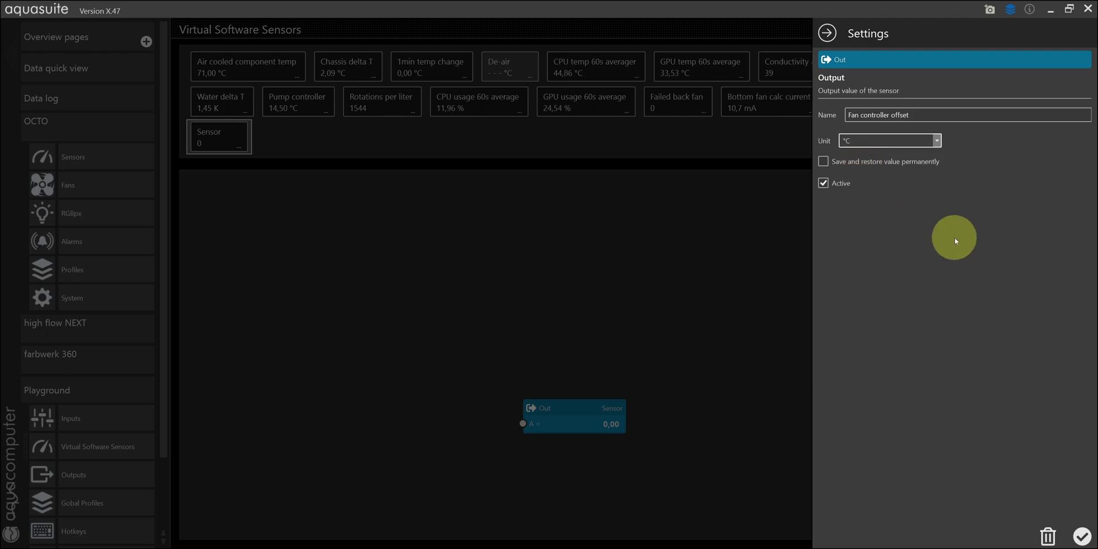
click(1083, 537)
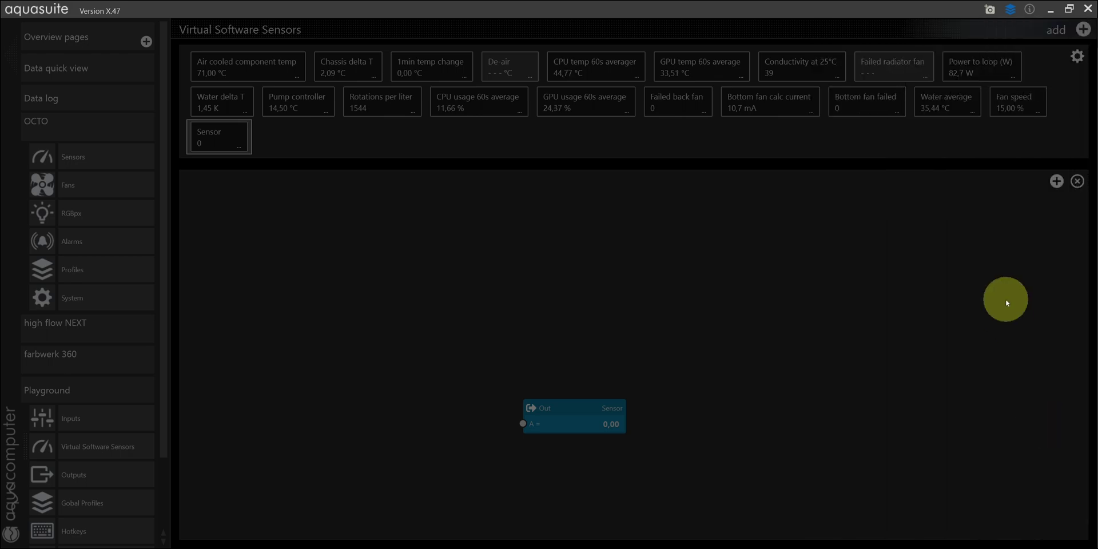
Add a data source block to the sensor and assign it the Maximum water temperature input.
click(1055, 181)
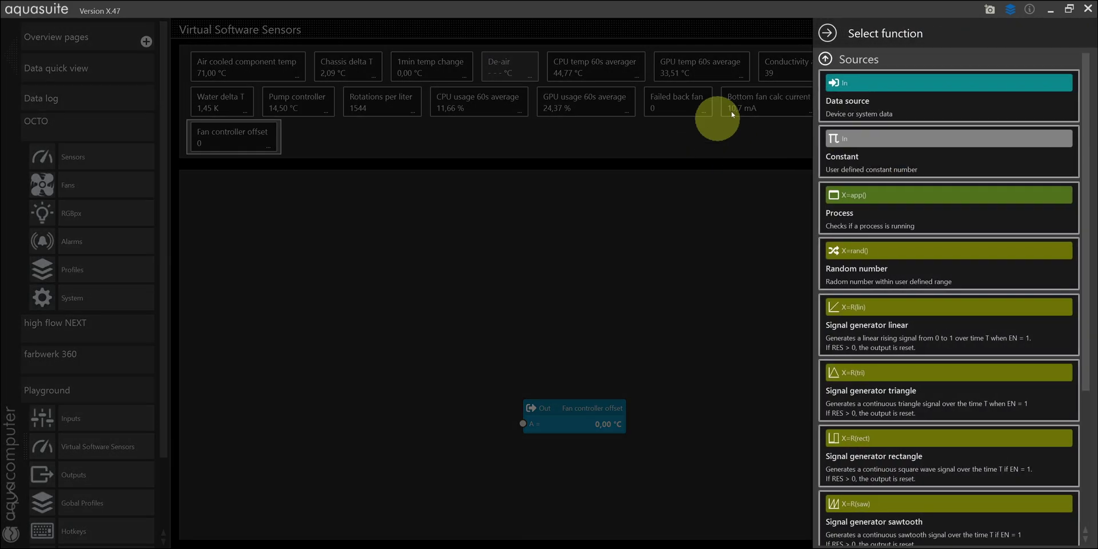
key(Escape)
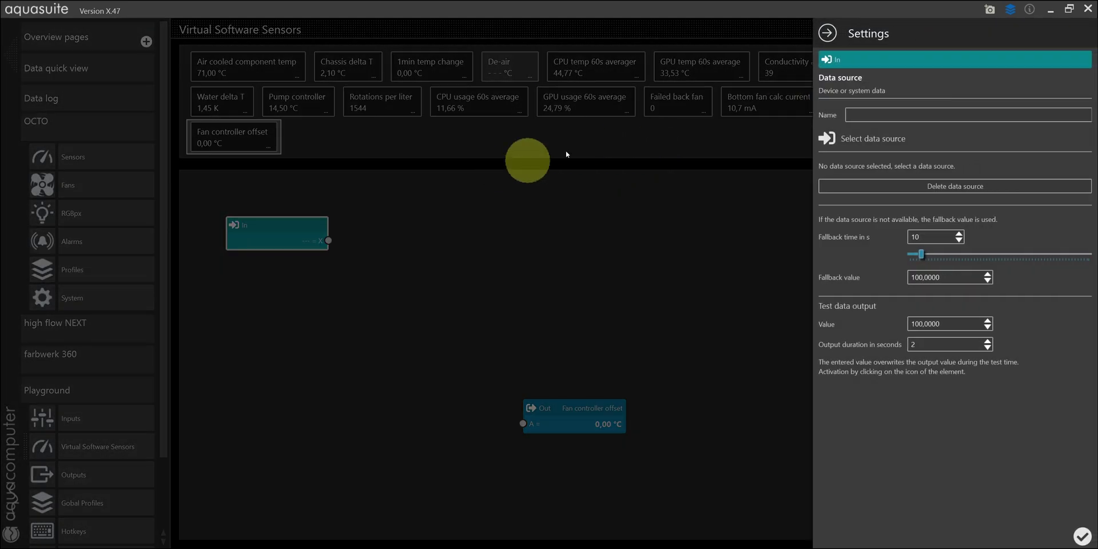
click(871, 139)
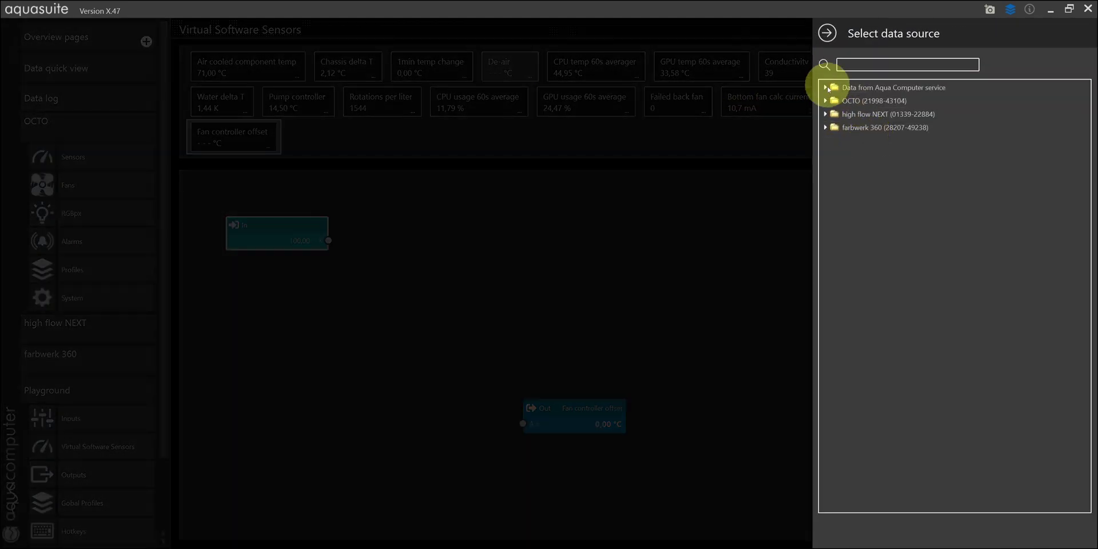
click(827, 86)
click(835, 141)
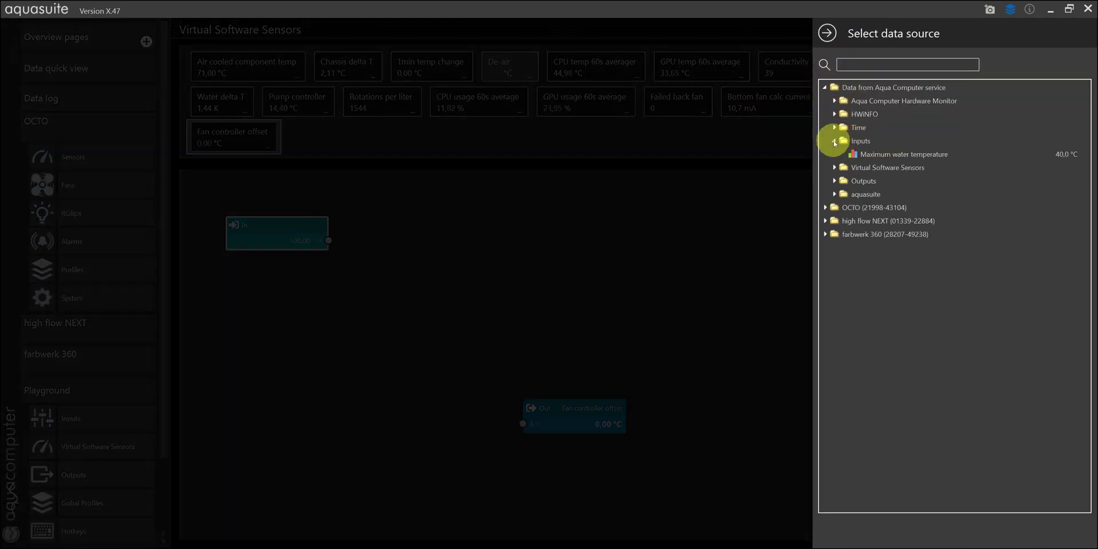
click(866, 154)
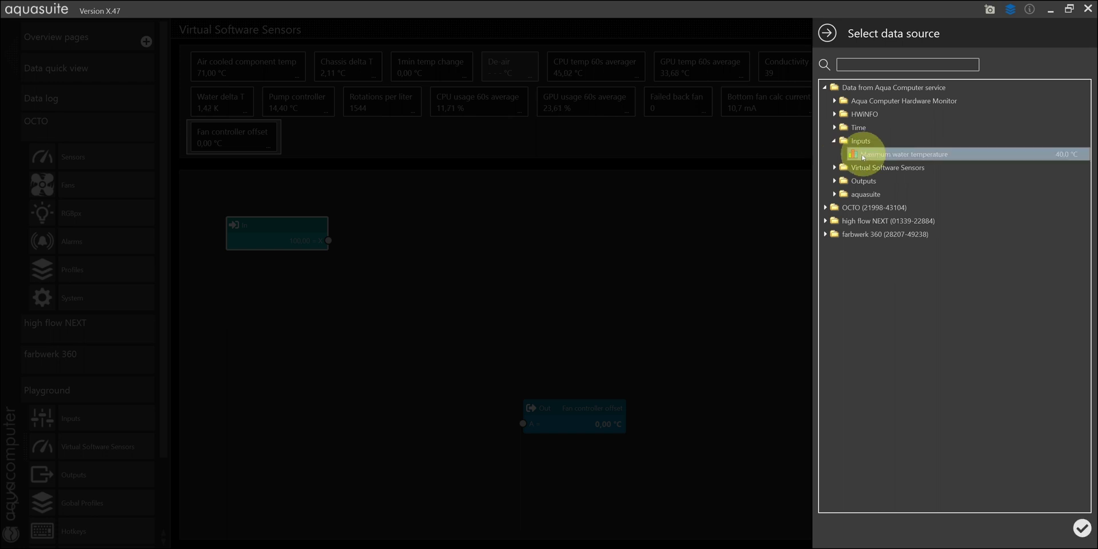
click(1083, 527)
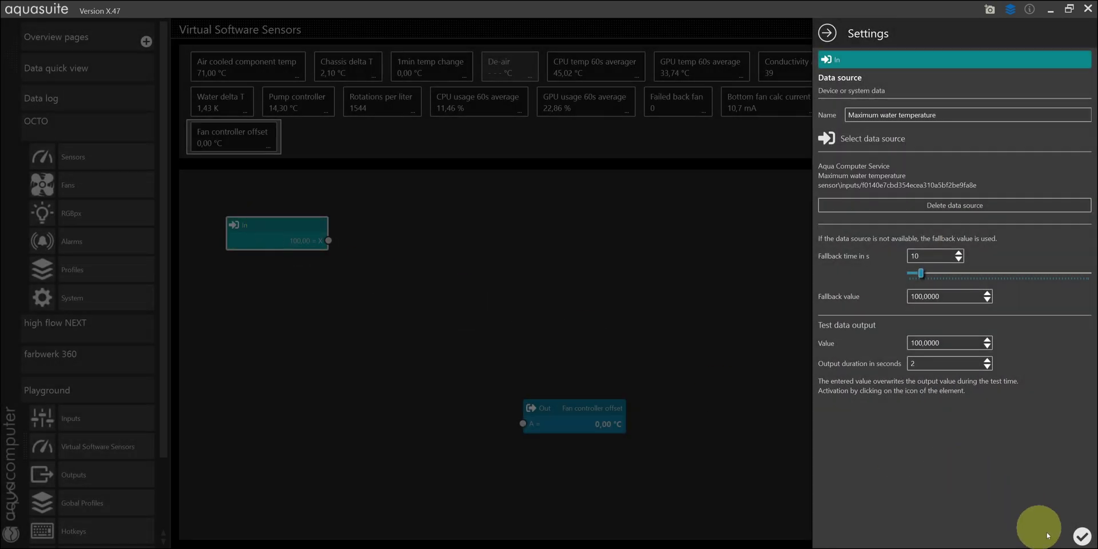
click(1083, 536)
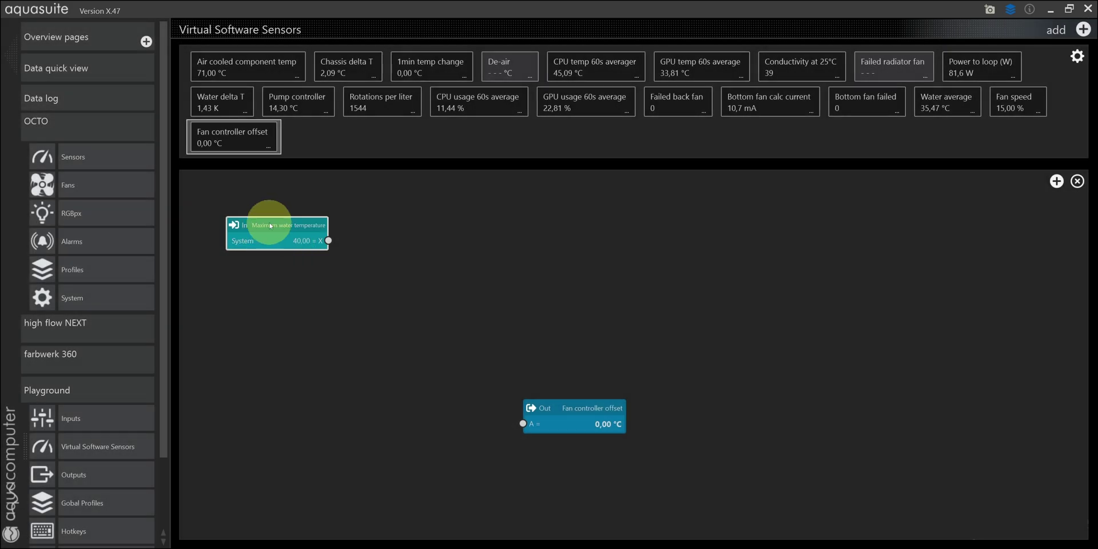
Add a Constant block above the Maximum water temperature block, and place the output block to the right of both, leaving a gap.
drag(269, 223, 269, 319)
drag(590, 410, 498, 244)
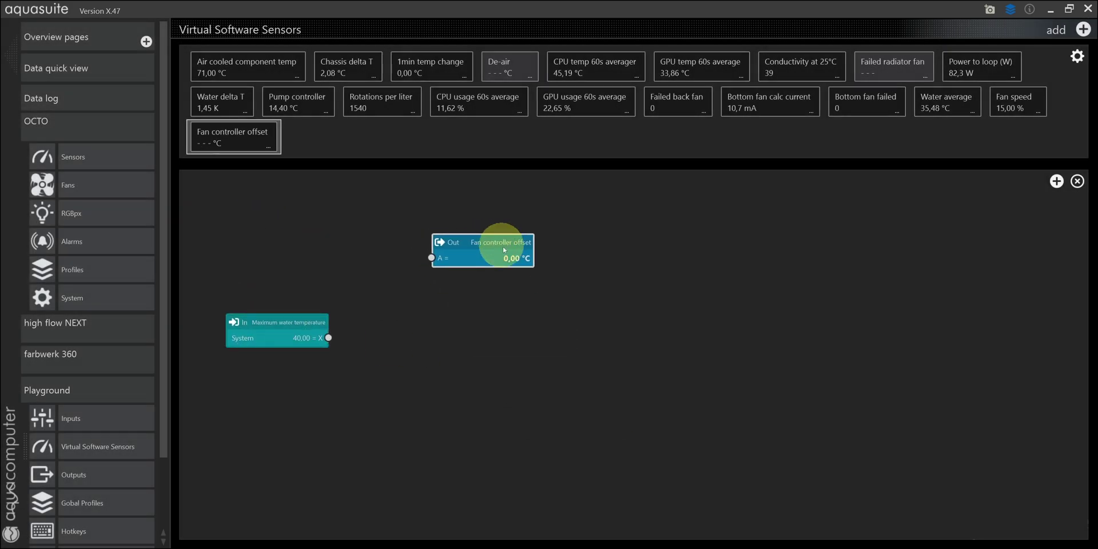
click(965, 170)
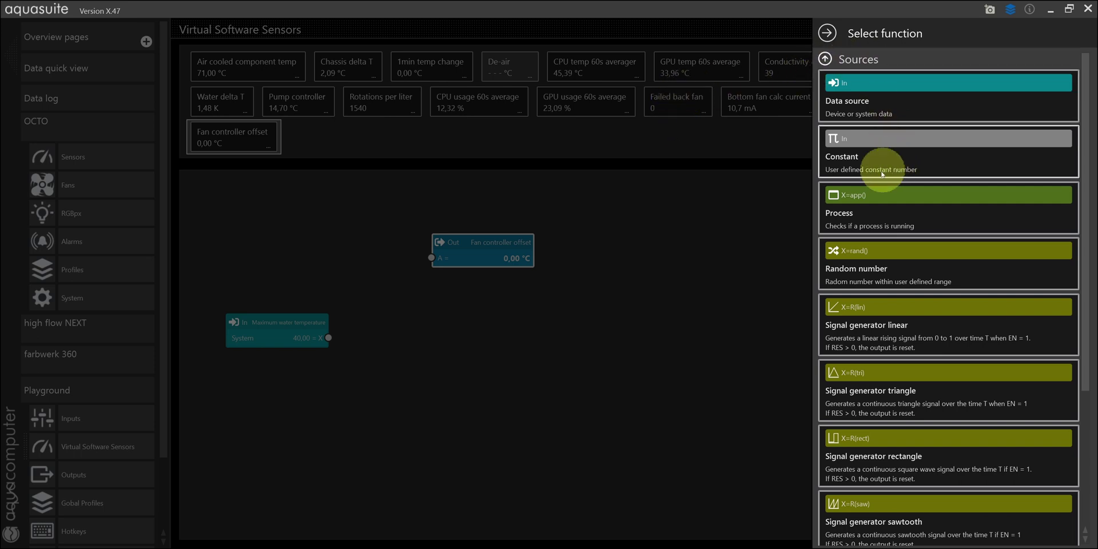
drag(883, 174, 253, 238)
drag(267, 335, 256, 301)
click(473, 246)
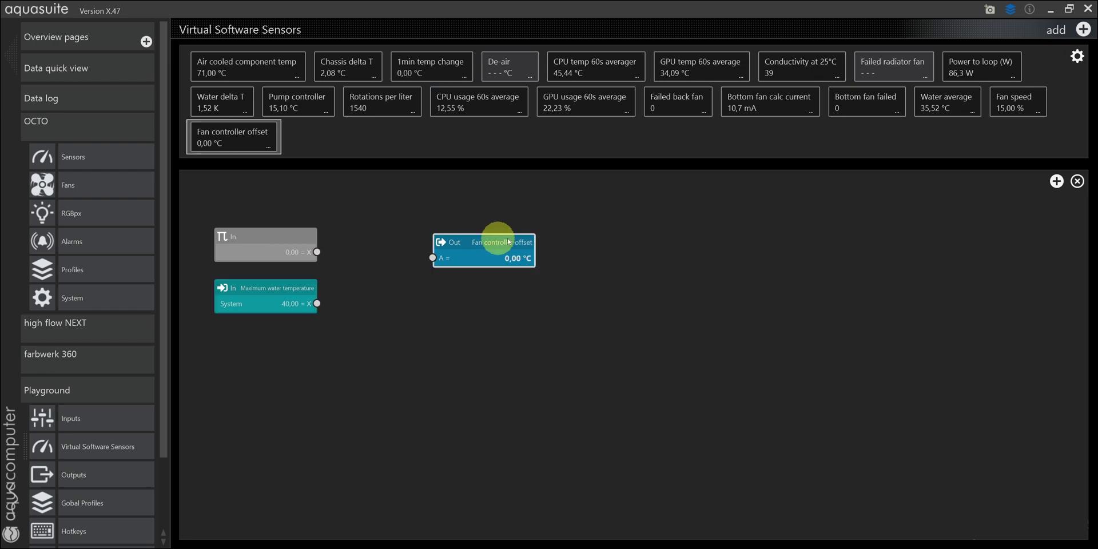
drag(509, 242, 588, 248)
Add a Subtraction function block between the two source blocks and the Fan controller offset output.
click(1057, 181)
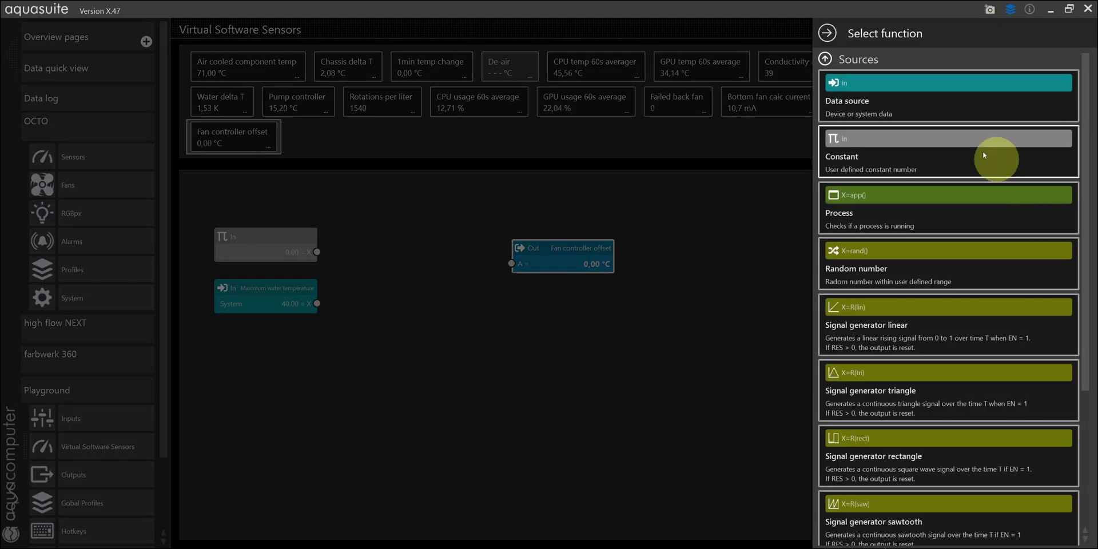
click(825, 59)
click(826, 80)
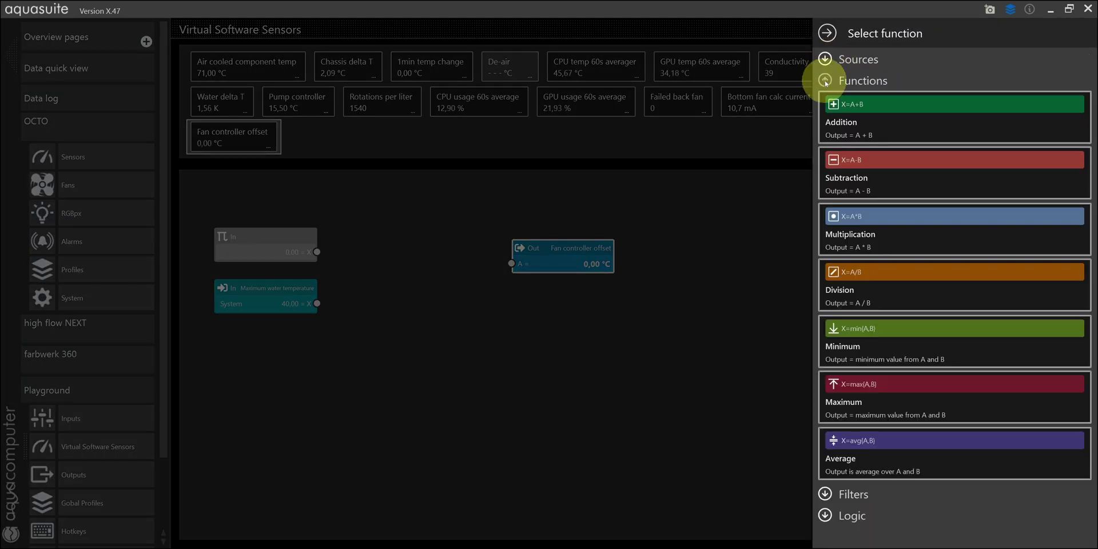
click(946, 177)
click(293, 250)
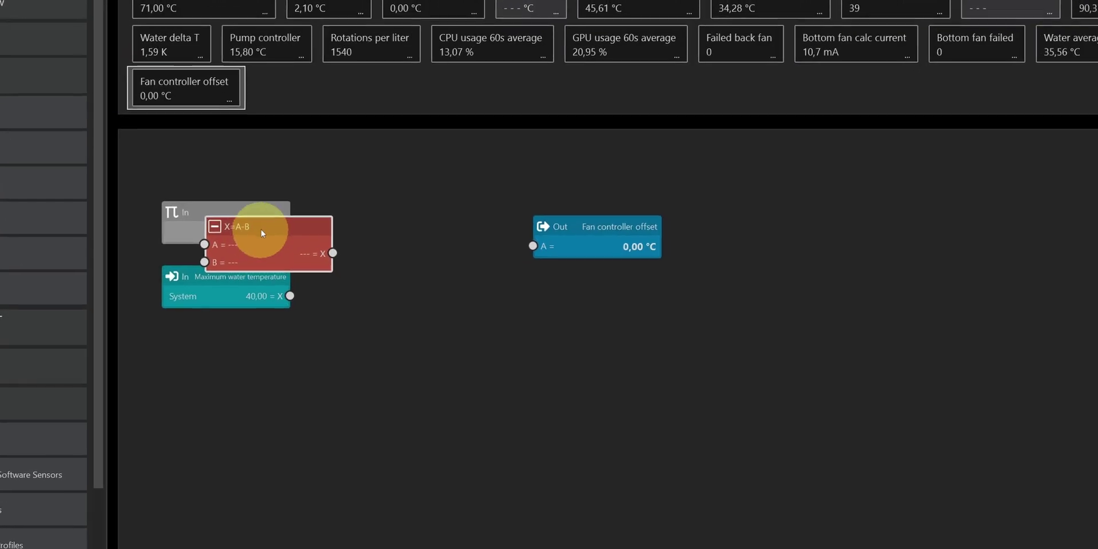
drag(262, 232, 421, 237)
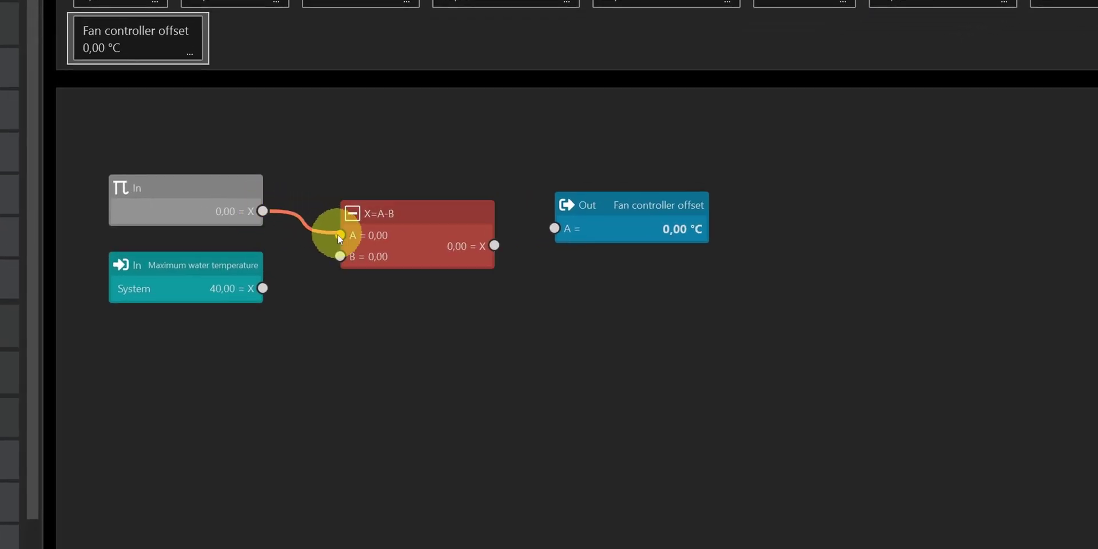
Wire the constant to A and Maximum water temperature to B of the subtraction, and its result to the Fan controller offset output.
drag(342, 256, 341, 257)
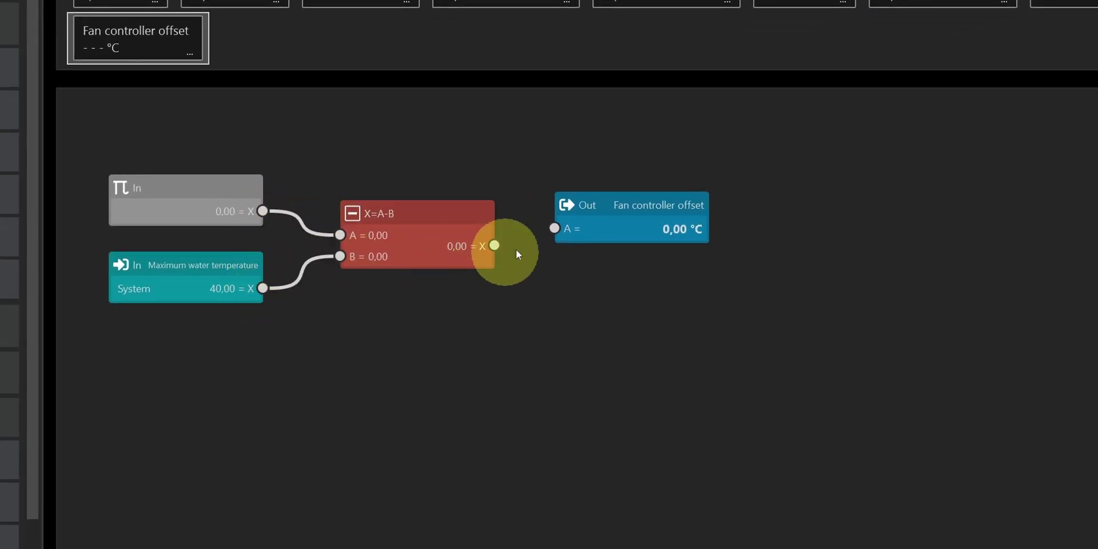
drag(555, 227, 497, 245)
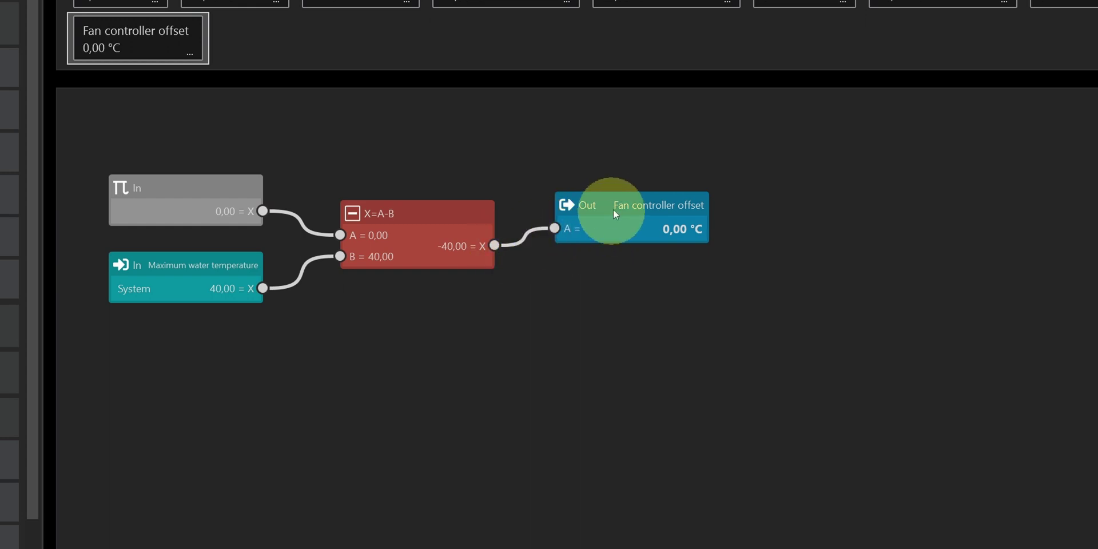
click(623, 222)
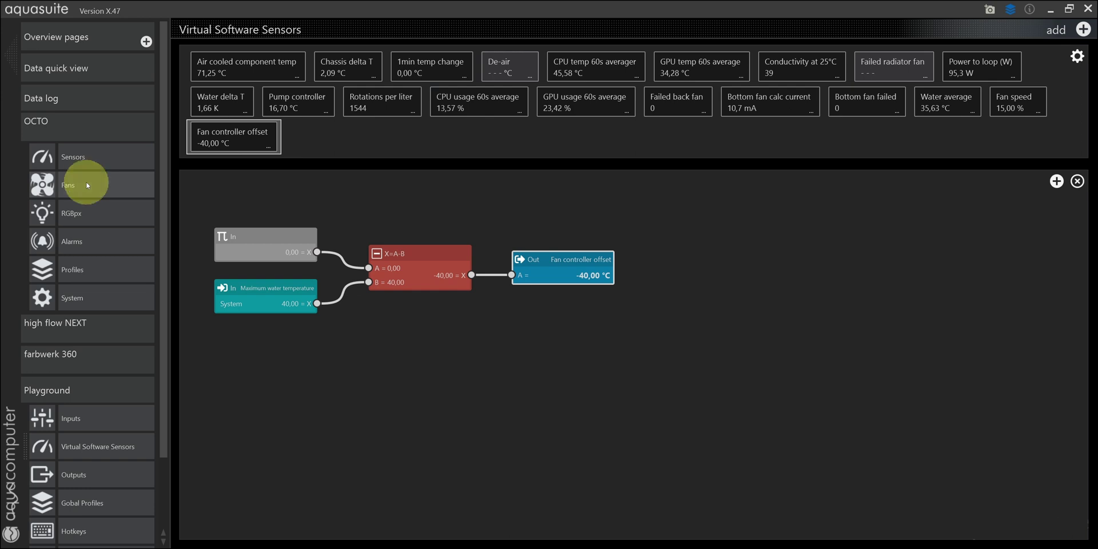
Assign the Fan controller offset virtual sensor as input offset in the Top fans' controller override, and set their target temperature to 0.
click(88, 184)
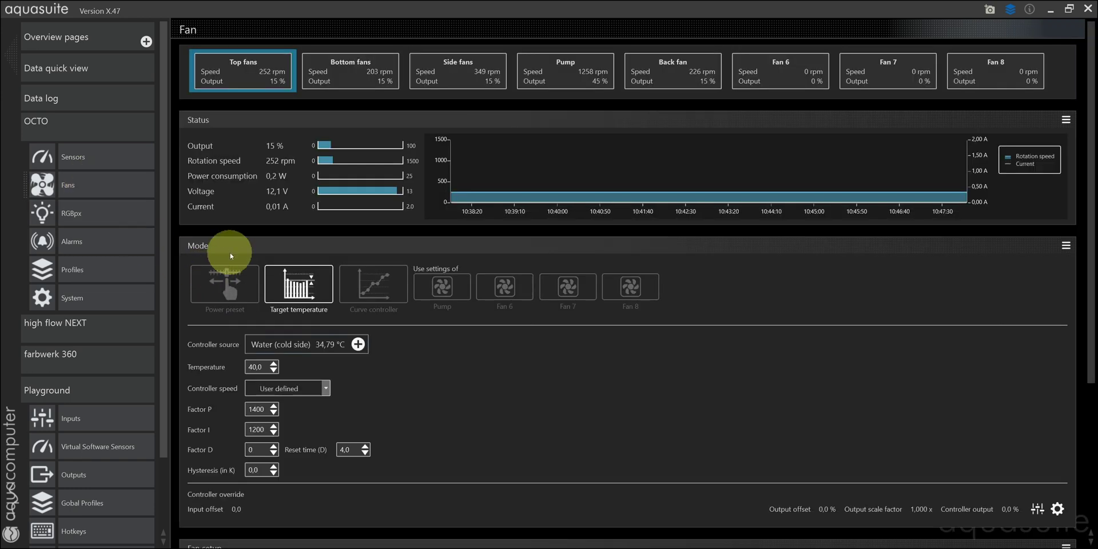
scroll(455, 365, down, 2)
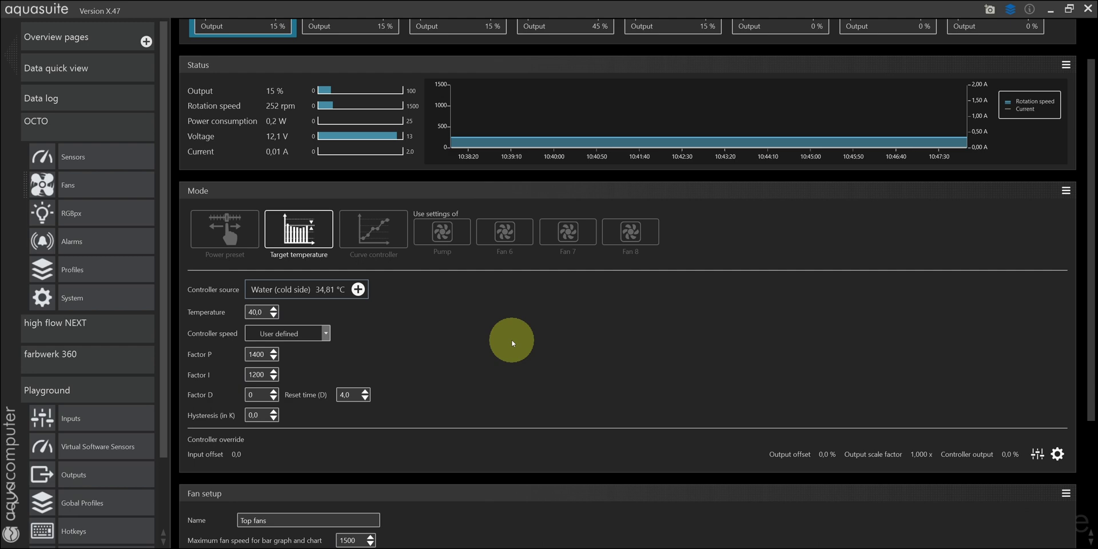
click(1058, 454)
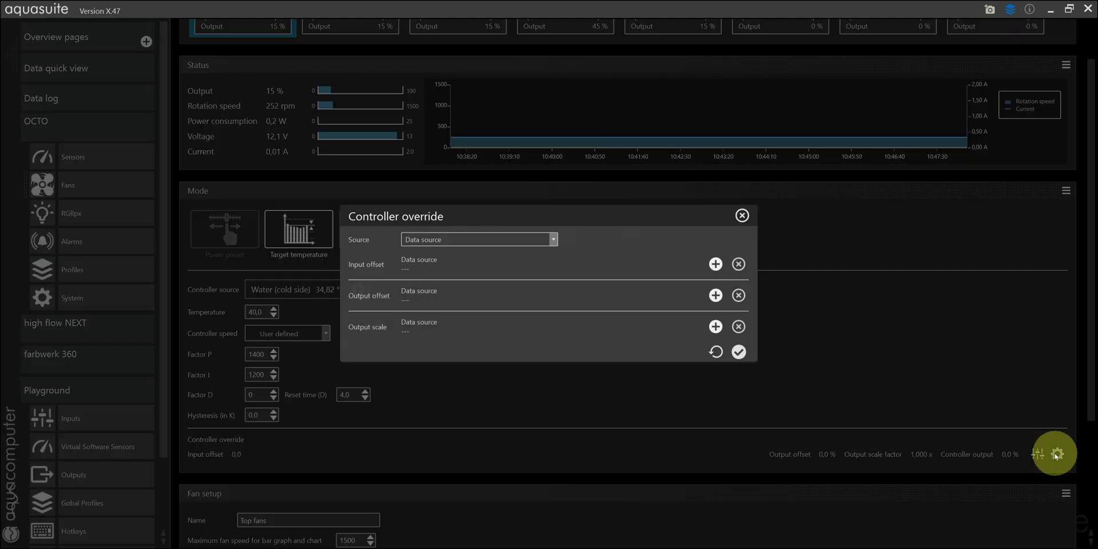
click(716, 264)
click(825, 88)
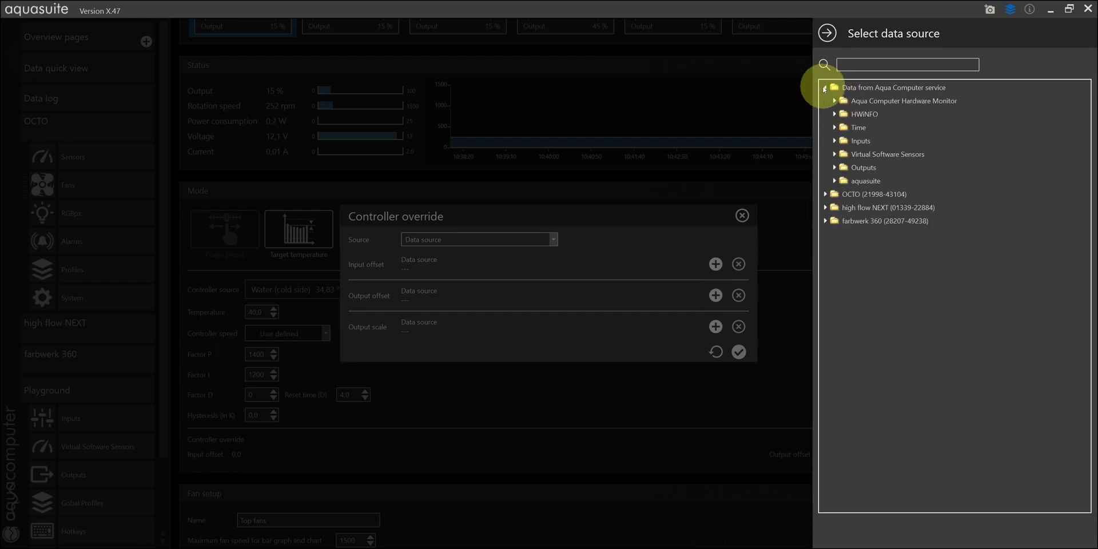
click(836, 154)
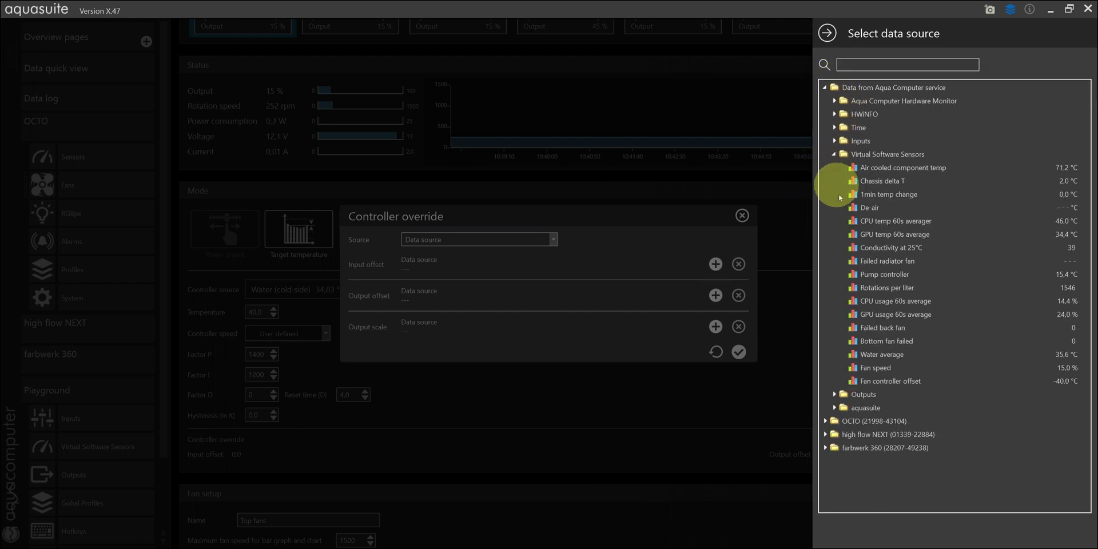
click(884, 382)
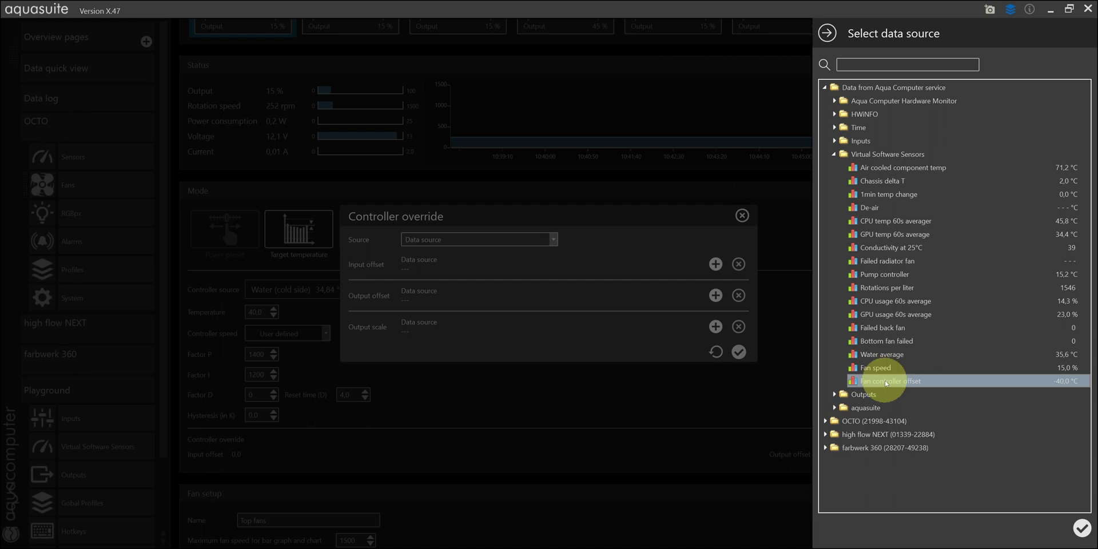
click(1083, 529)
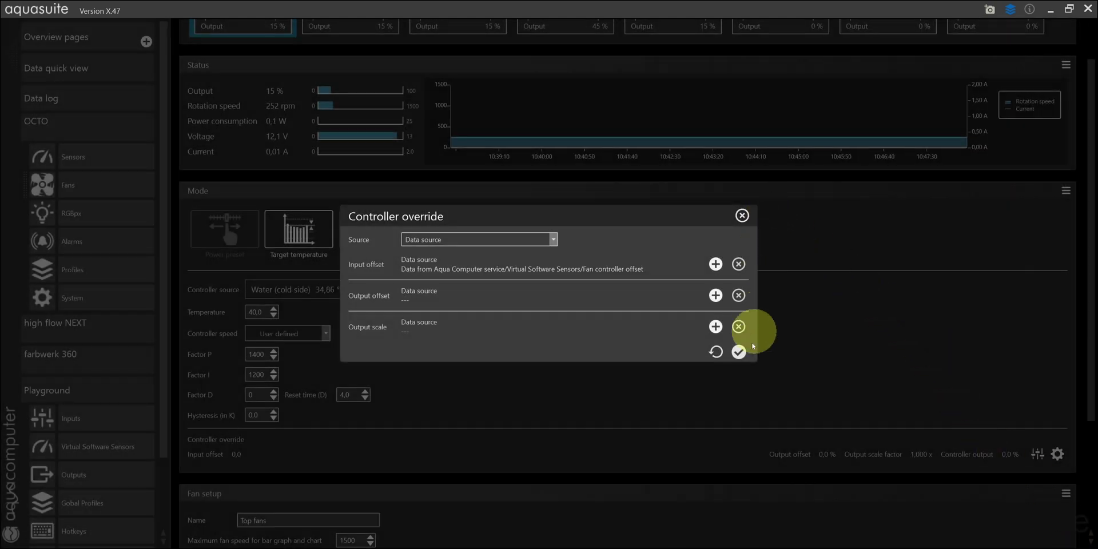
click(739, 352)
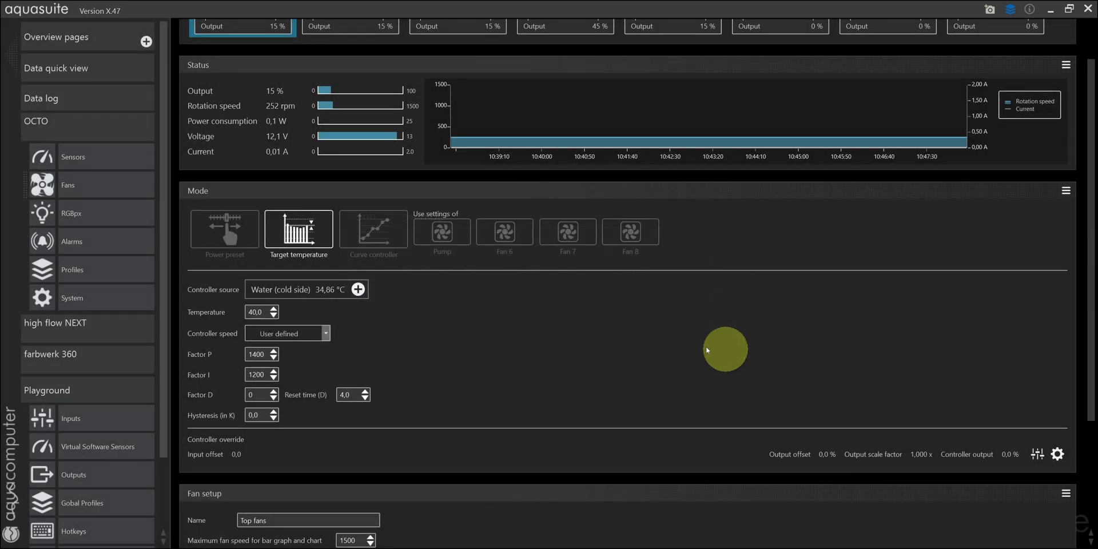
drag(260, 313, 229, 312)
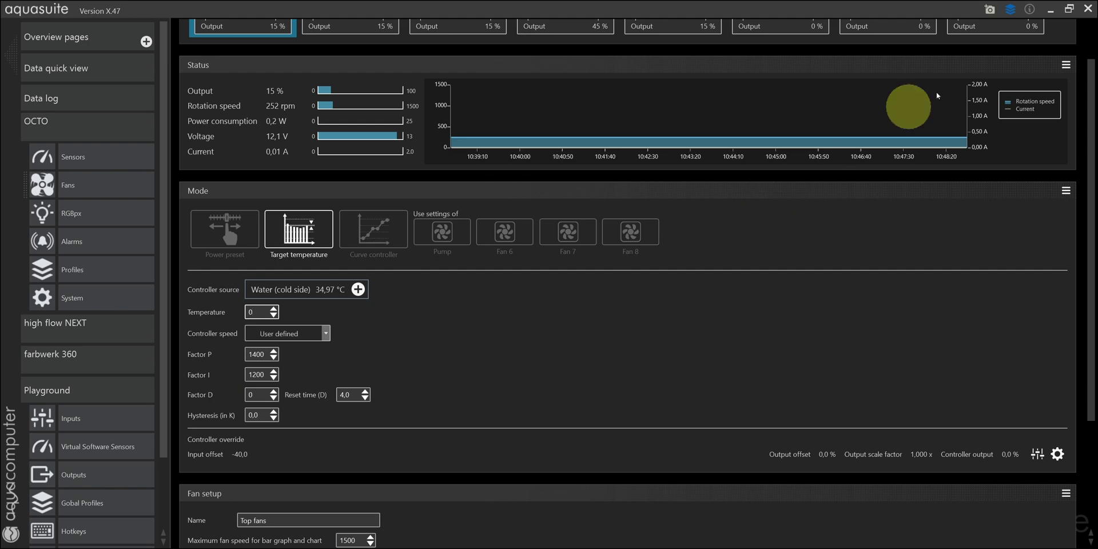
Restore the window down to reach the tray and raise the Maximum water temperature input to about 46.3 °C.
click(1069, 9)
mouse_move(967, 544)
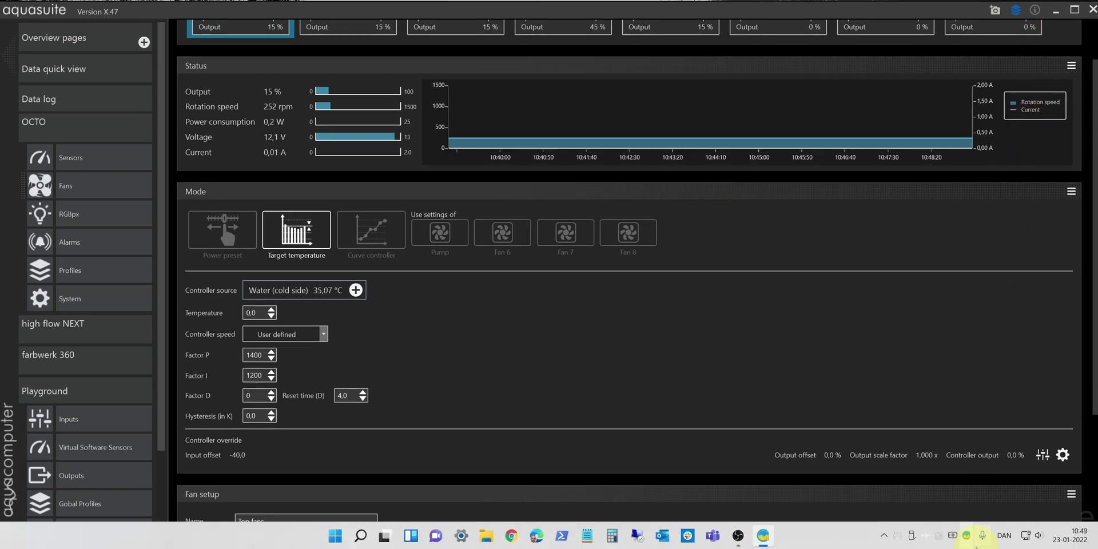
click(900, 538)
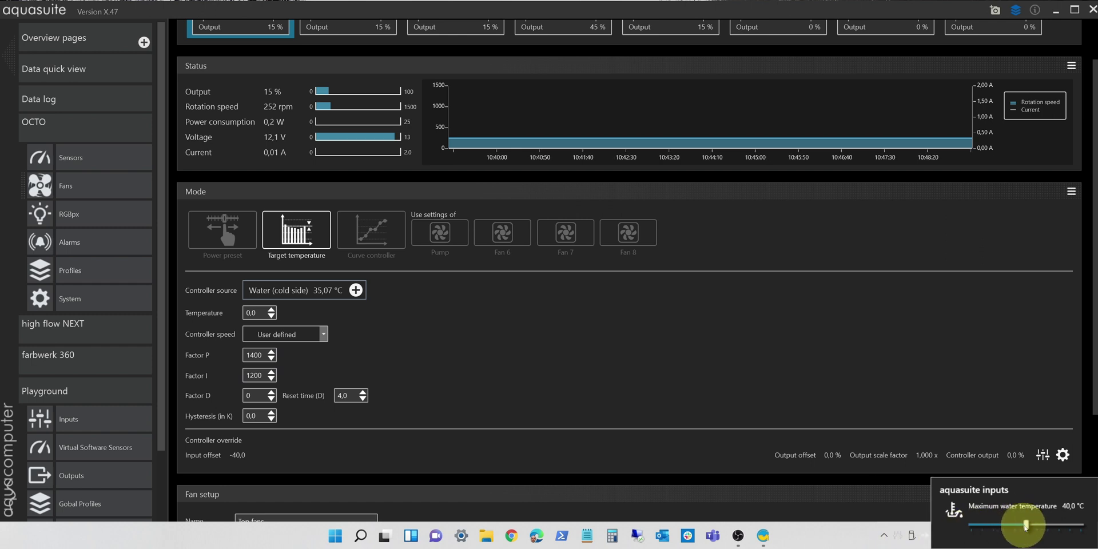
drag(1026, 527, 1043, 526)
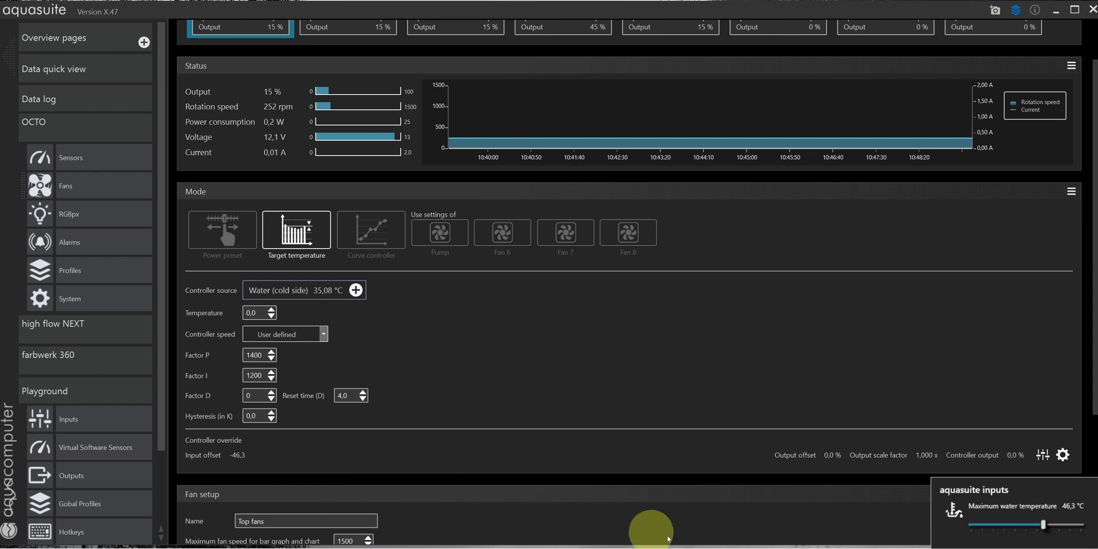
Lower the Maximum water temperature input to about 32.7 °C, below the current water temperature, to test the fans' response.
mouse_move(814, 546)
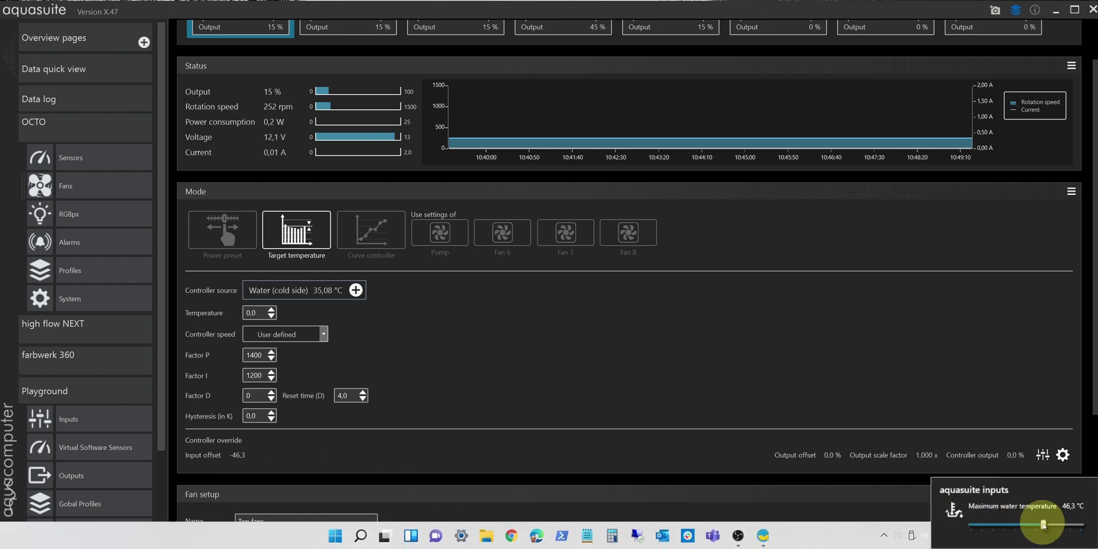
click(1043, 524)
drag(1043, 525, 1016, 526)
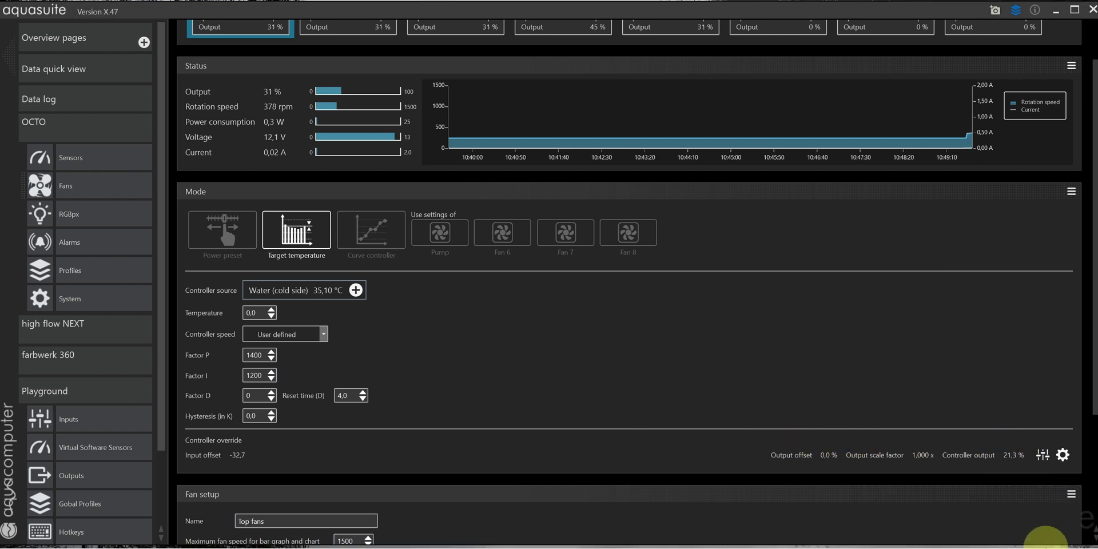
Set the Maximum water temperature input in the tray back to 40 °C.
mouse_move(958, 541)
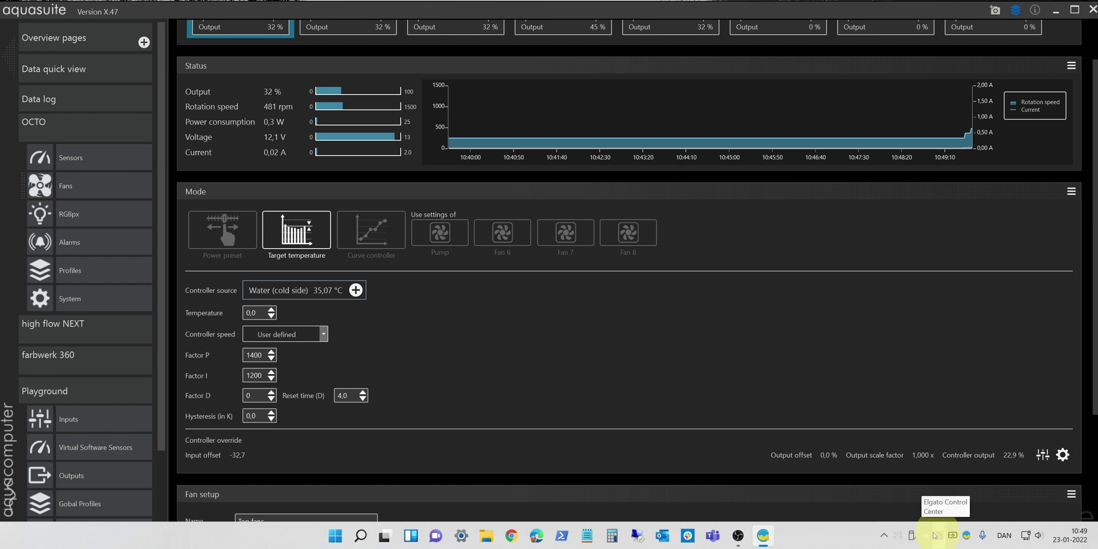
click(900, 537)
drag(993, 524, 1026, 523)
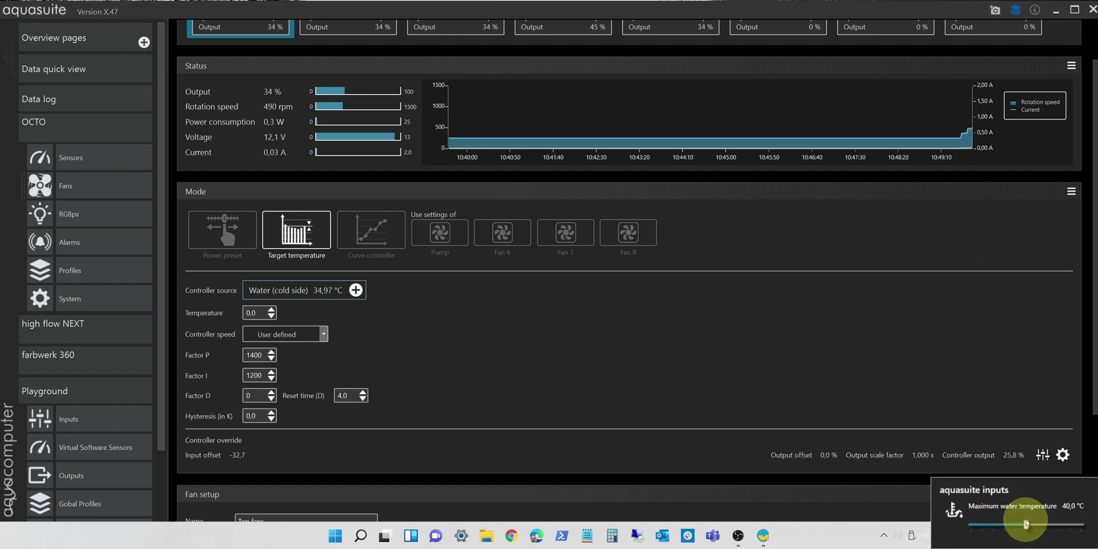